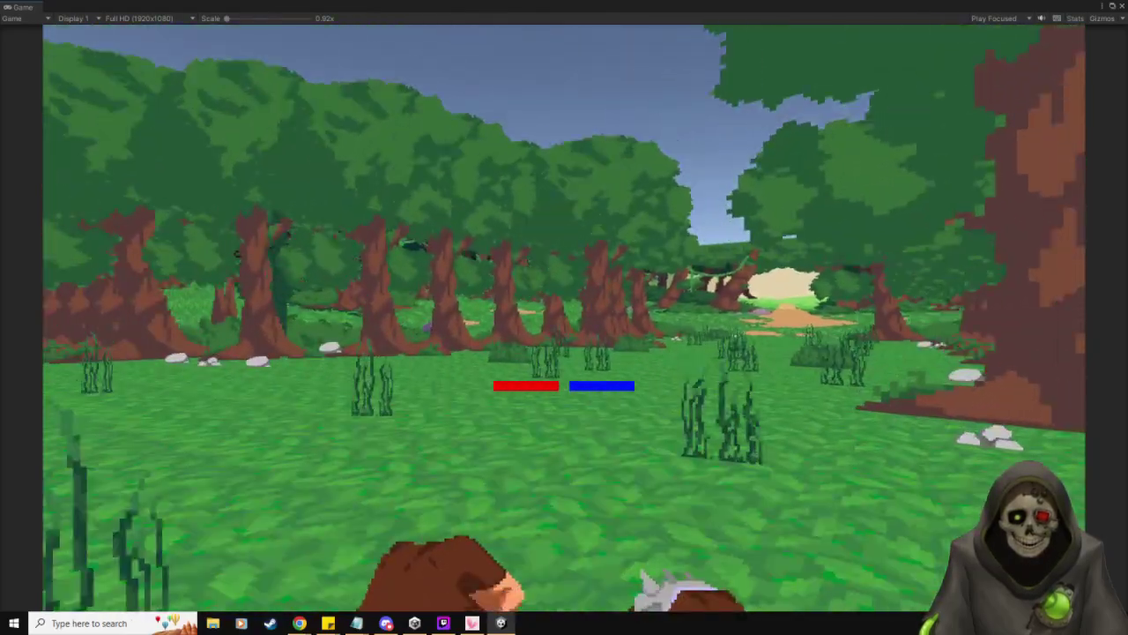
Playtest the forest level by walking through the clearing and punching the slimes.
key("w")
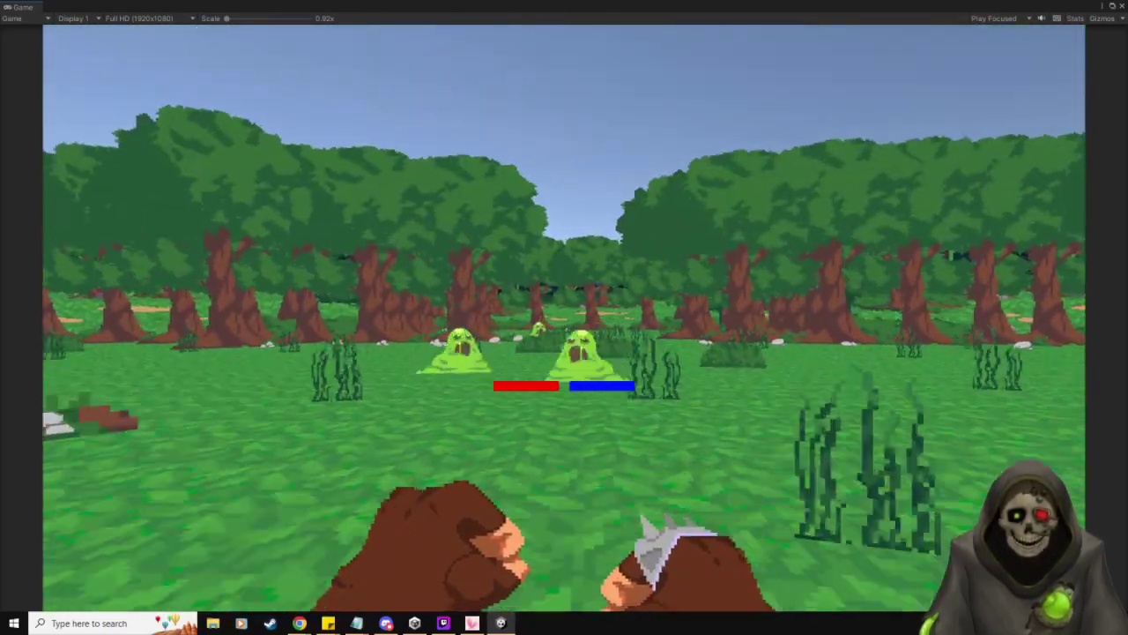
key("w")
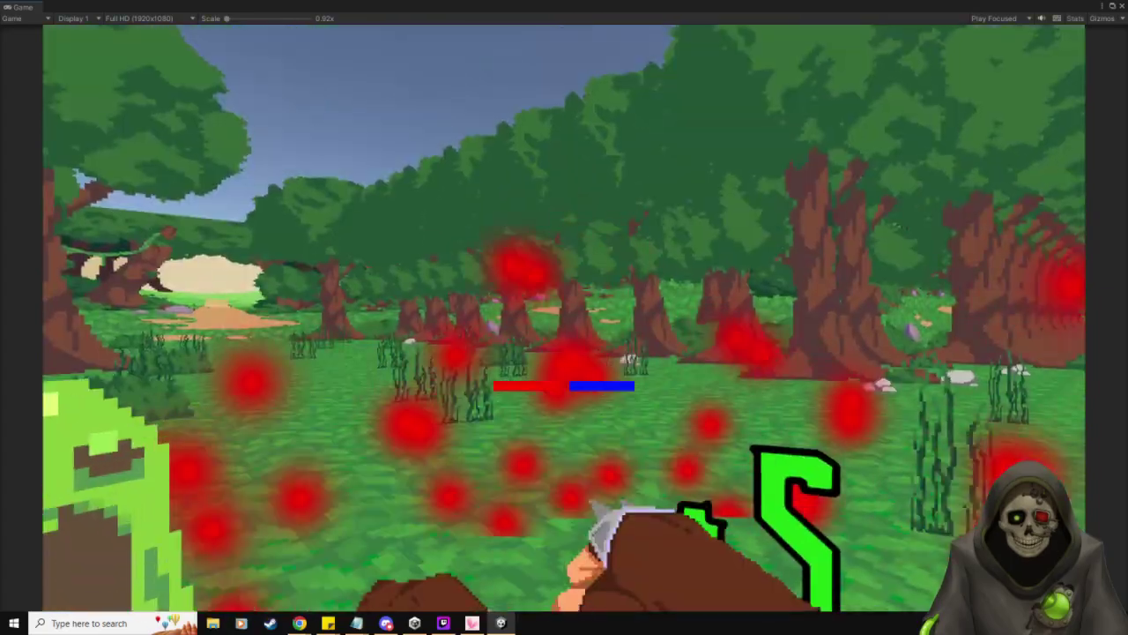
key("w")
left_click(564, 317)
left_click(564, 317)
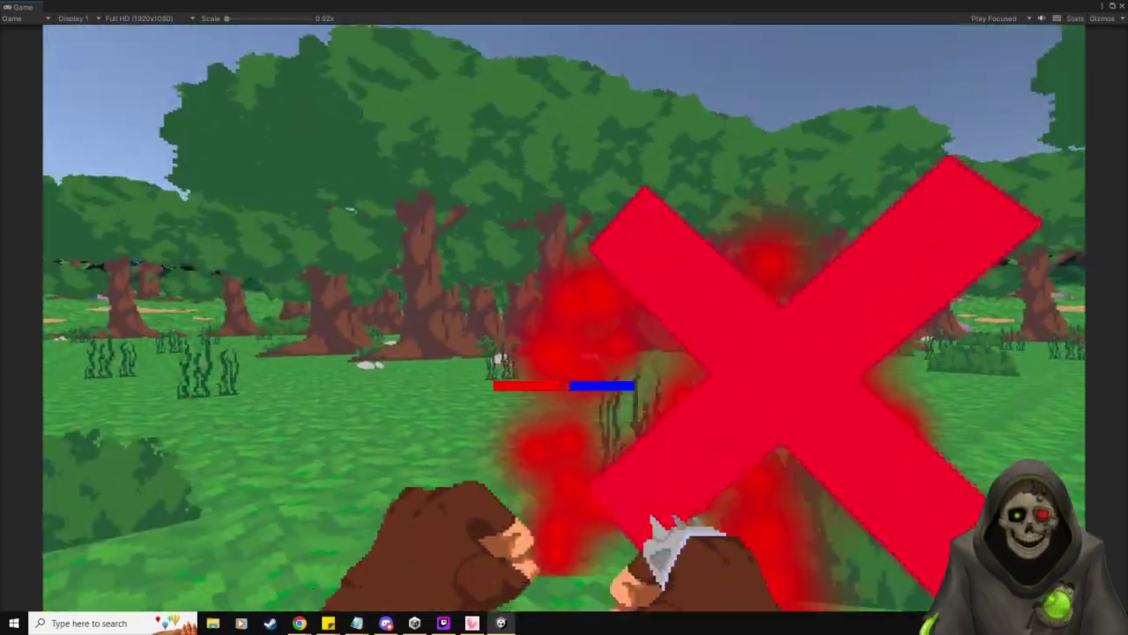
left_click(564, 317)
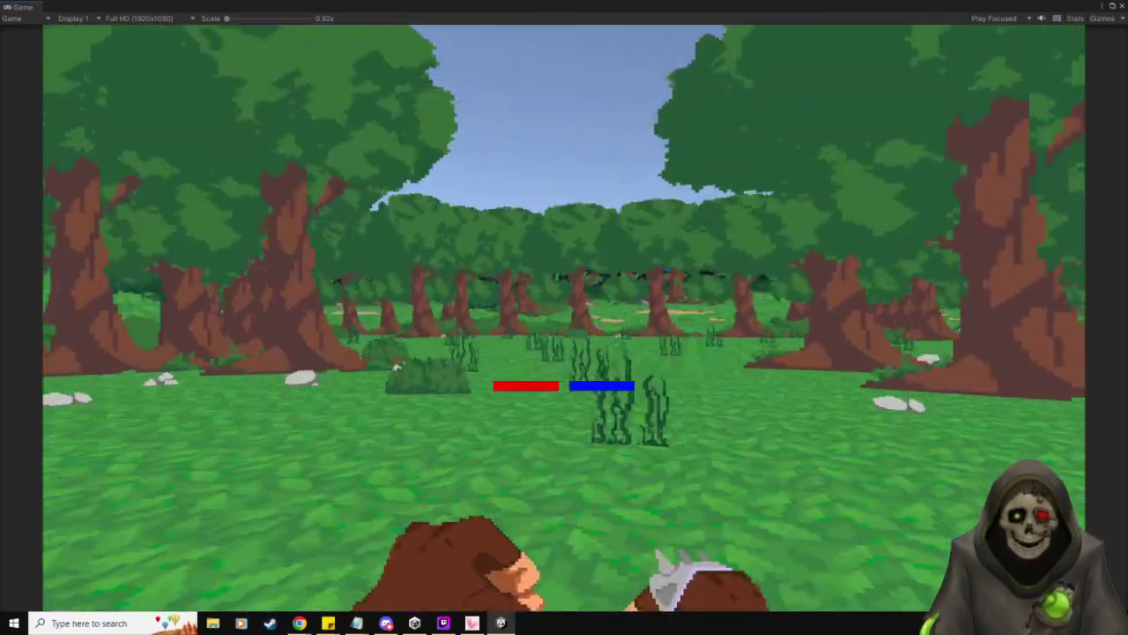
key("w")
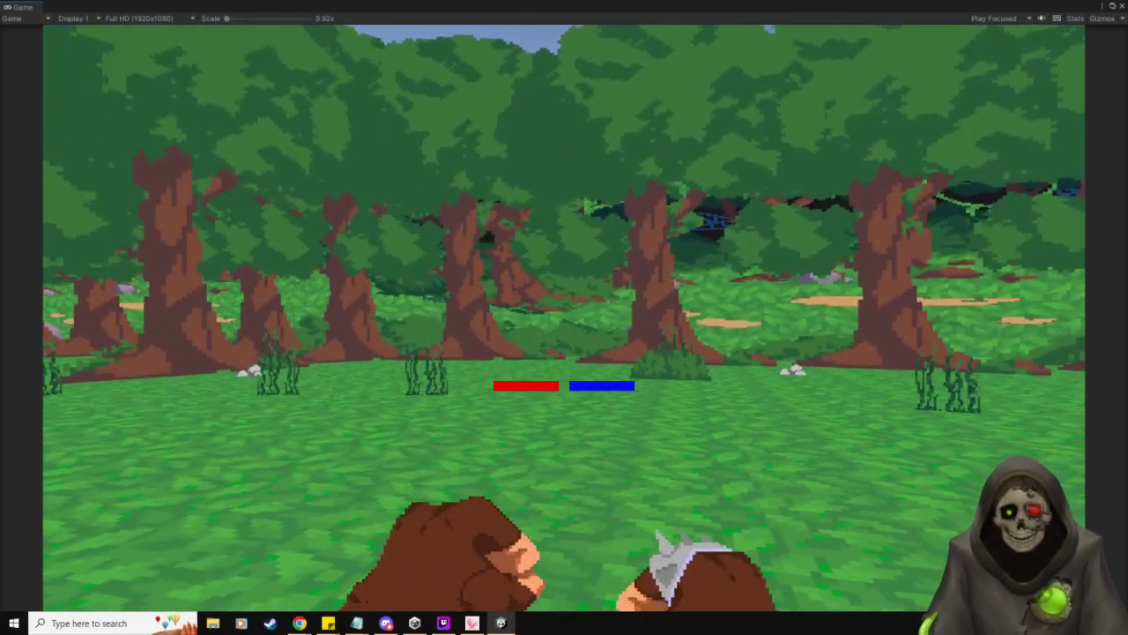
key("w")
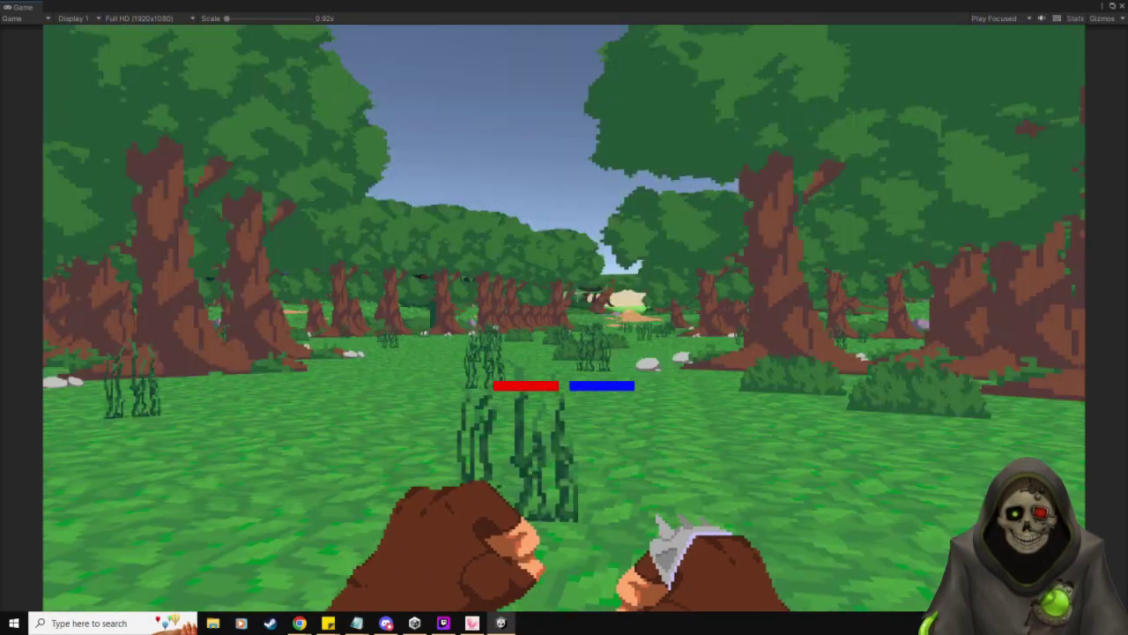
key("Escape")
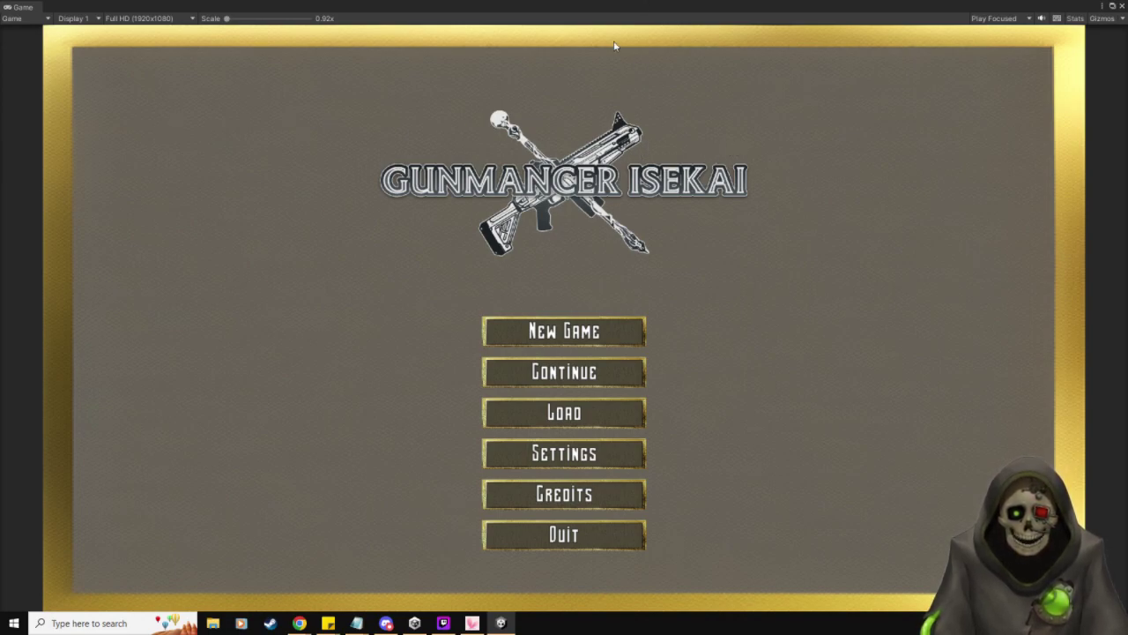
Dock the Game view beside the Scene view and continue the saved game in Play mode.
left_click_drag(174, 47, 1127, 353)
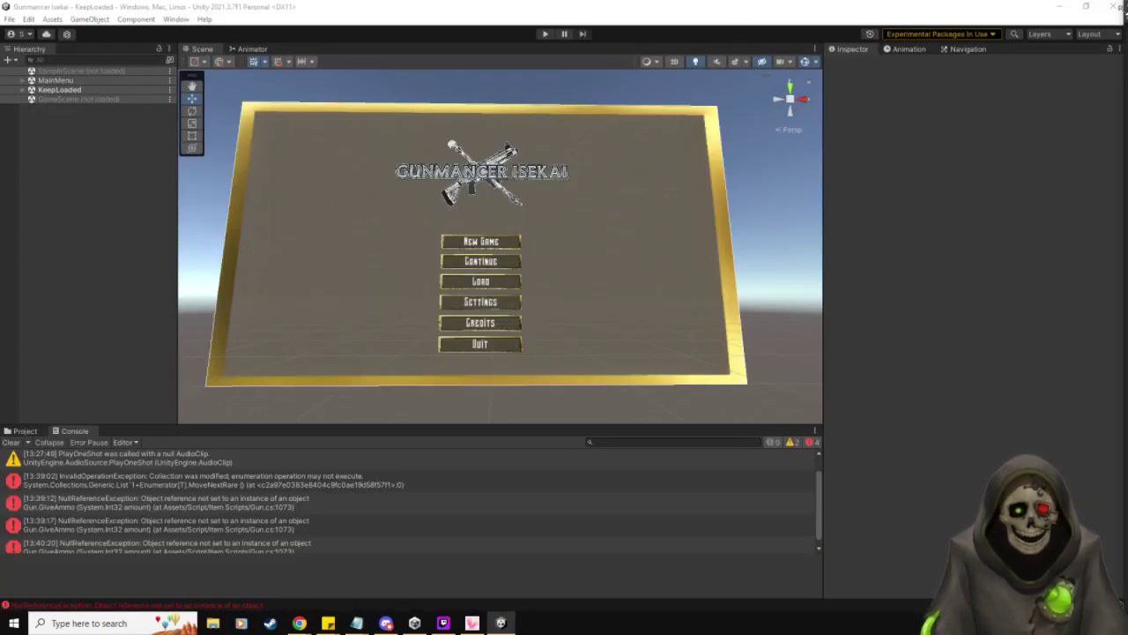
left_click_drag(1127, 69, 242, 49)
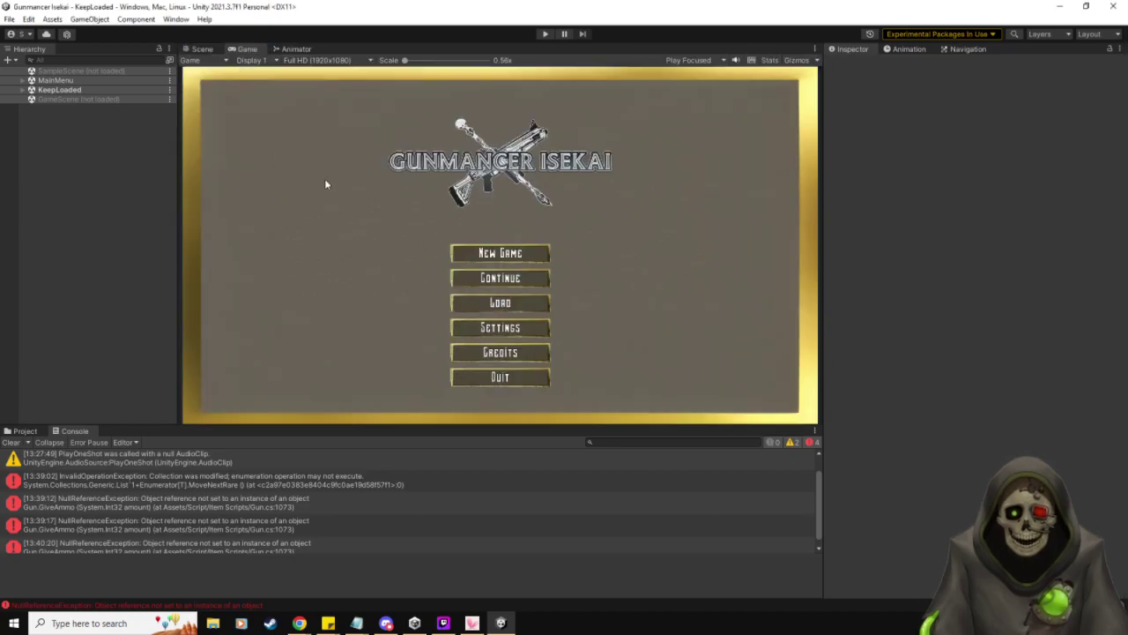
left_click(547, 34)
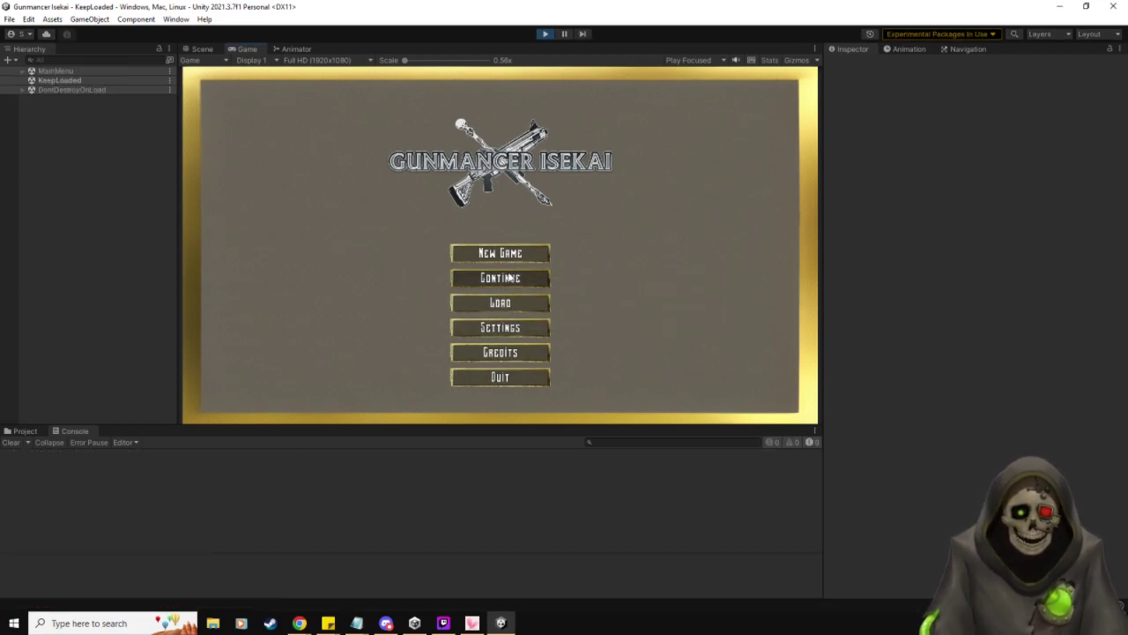
left_click(509, 277)
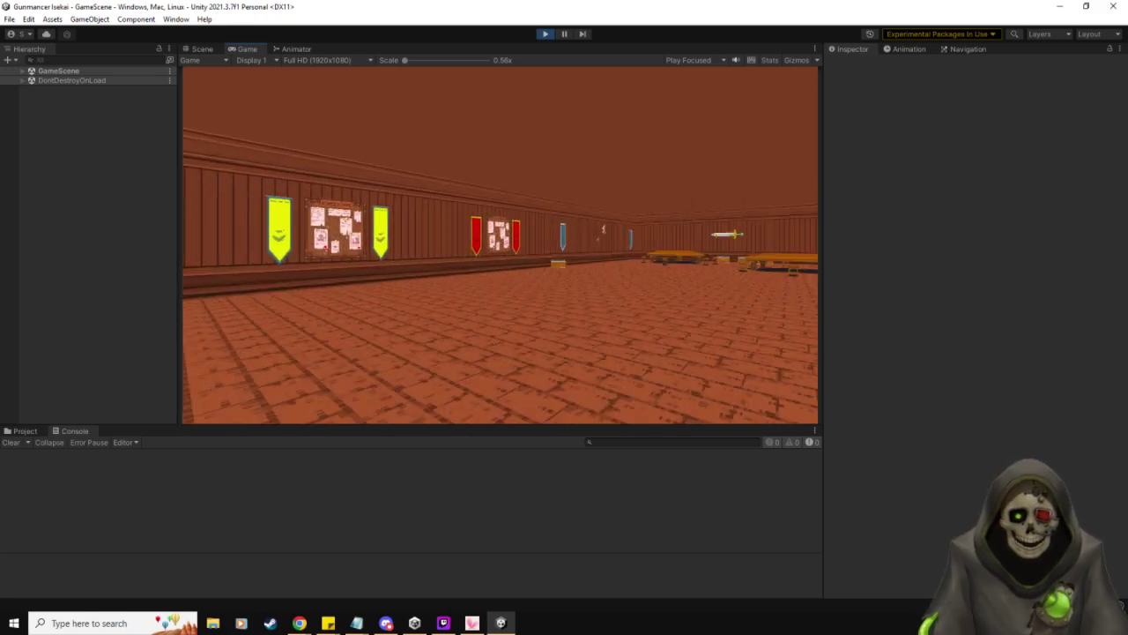
Accept the F-rank slime quest for the Shallow Forest at the quest board and pause the game in the forest.
key("w")
key("e")
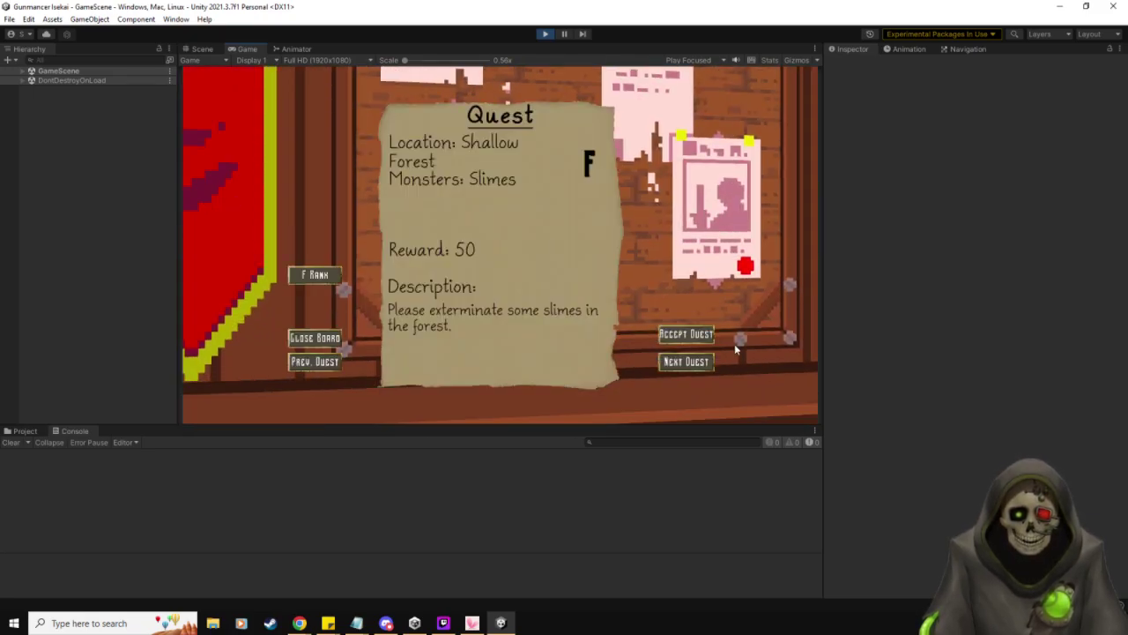
left_click(687, 335)
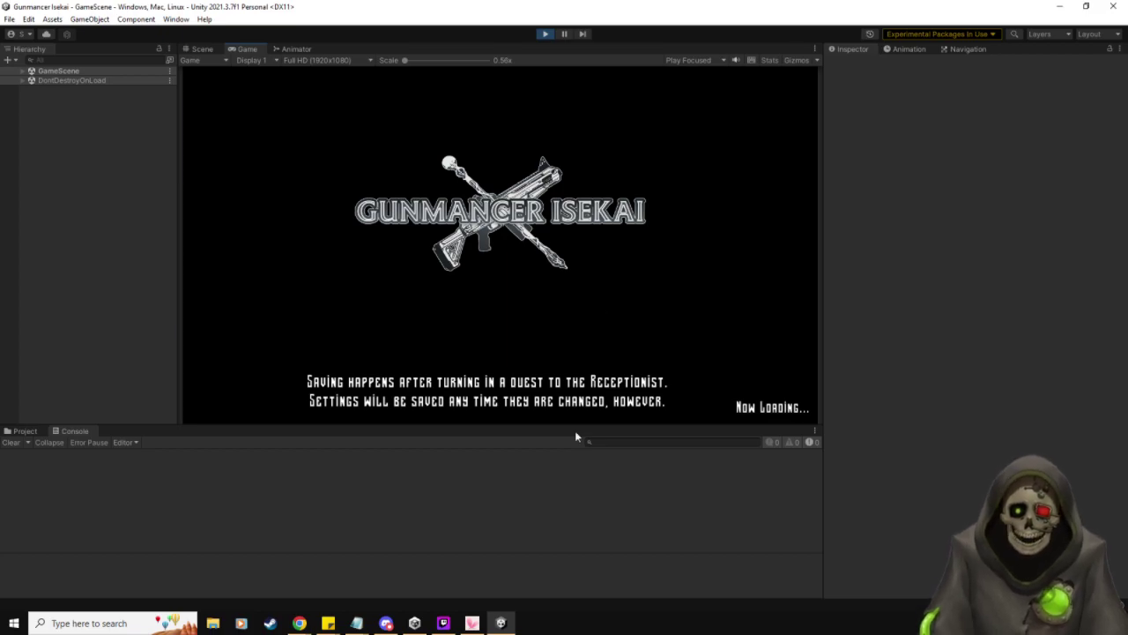
key("Escape")
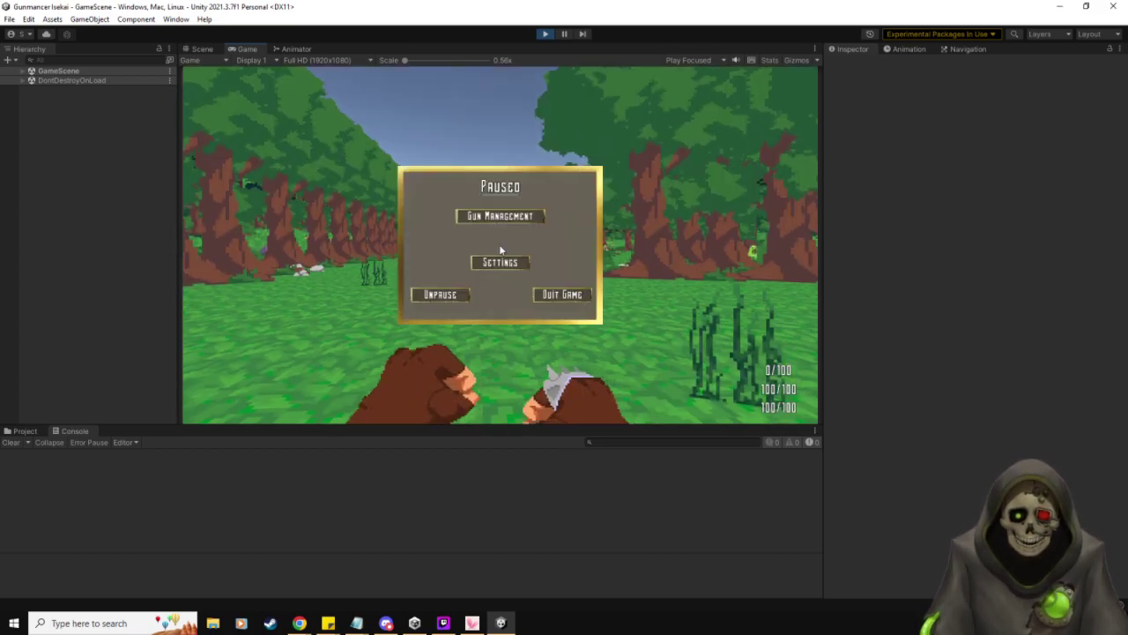
Frame GameScene's Player object in the Scene view and look over the whole generated forest map from above.
left_click(194, 51)
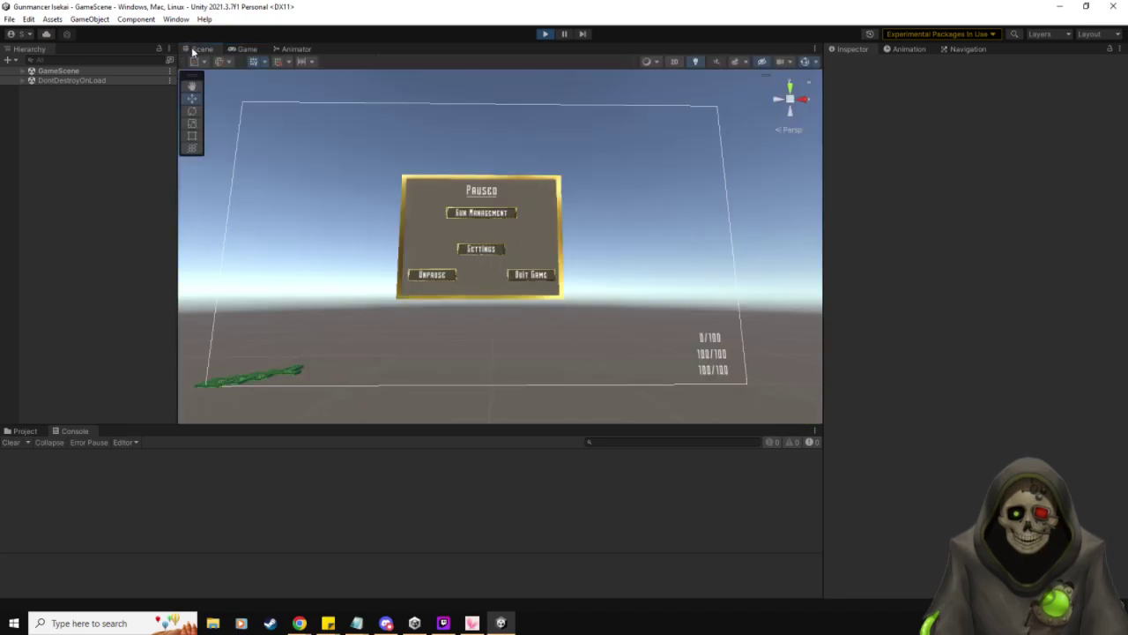
right_click_drag(581, 308, 441, 340)
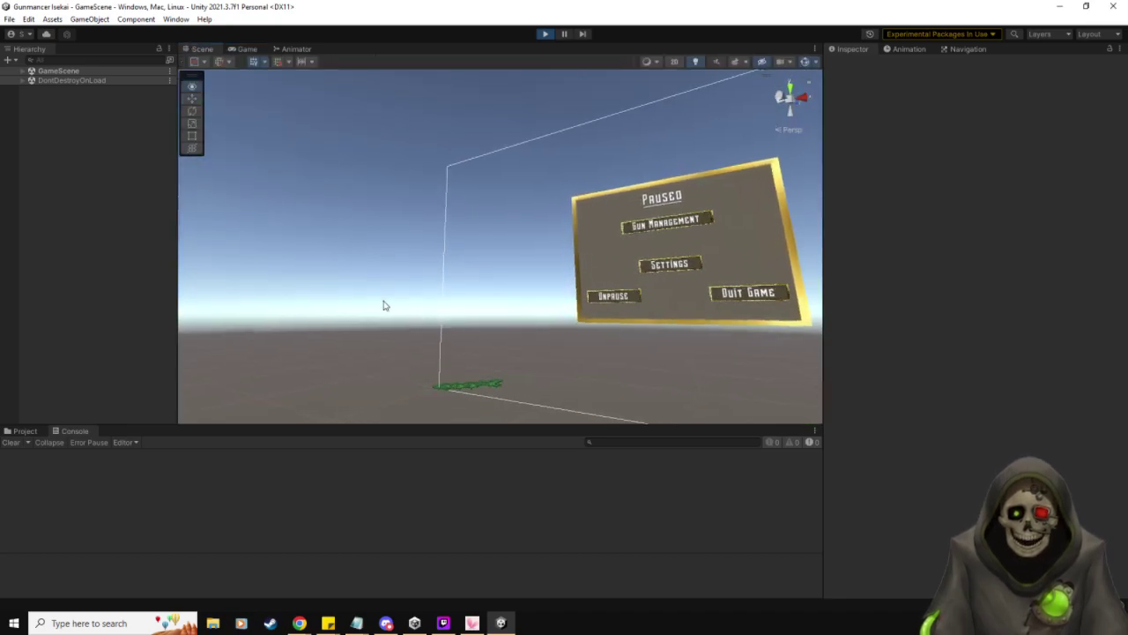
left_click(22, 70)
left_click(60, 107)
double_click(60, 107)
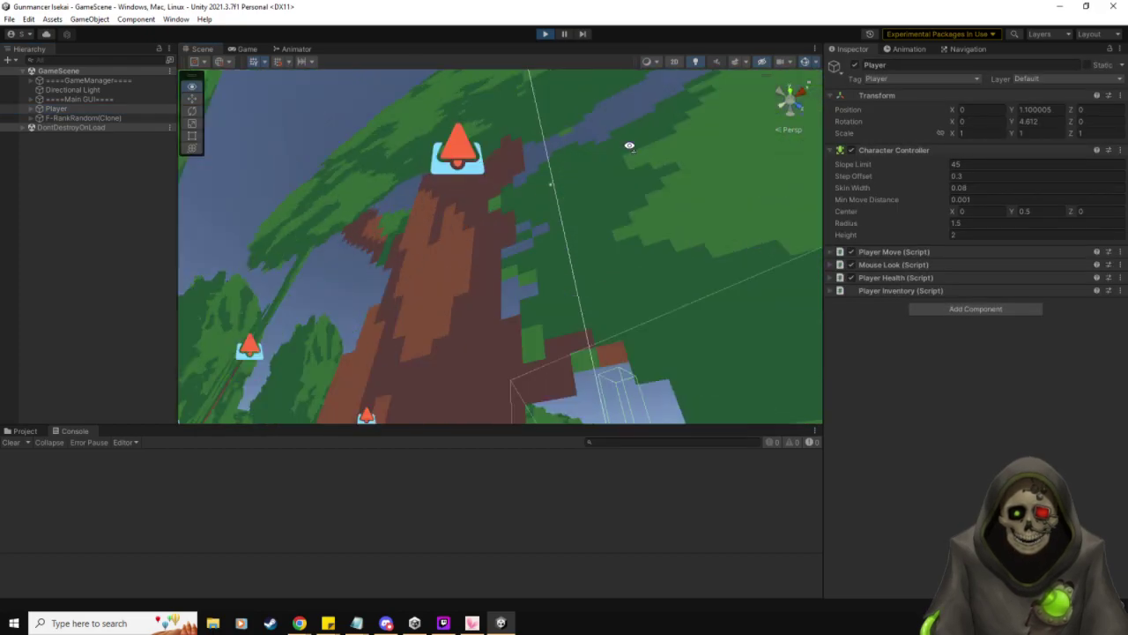
key("s")
right_click_drag(702, 500, 800, 416)
left_click_drag(798, 415, 617, 381, "alt")
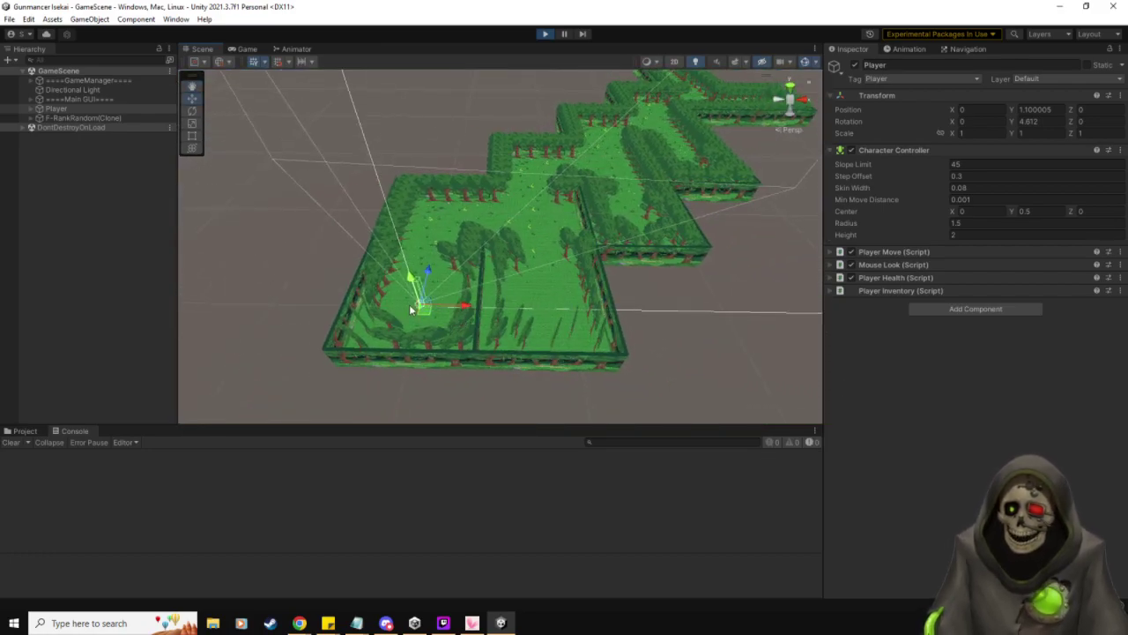
left_click_drag(441, 277, 328, 378, "alt")
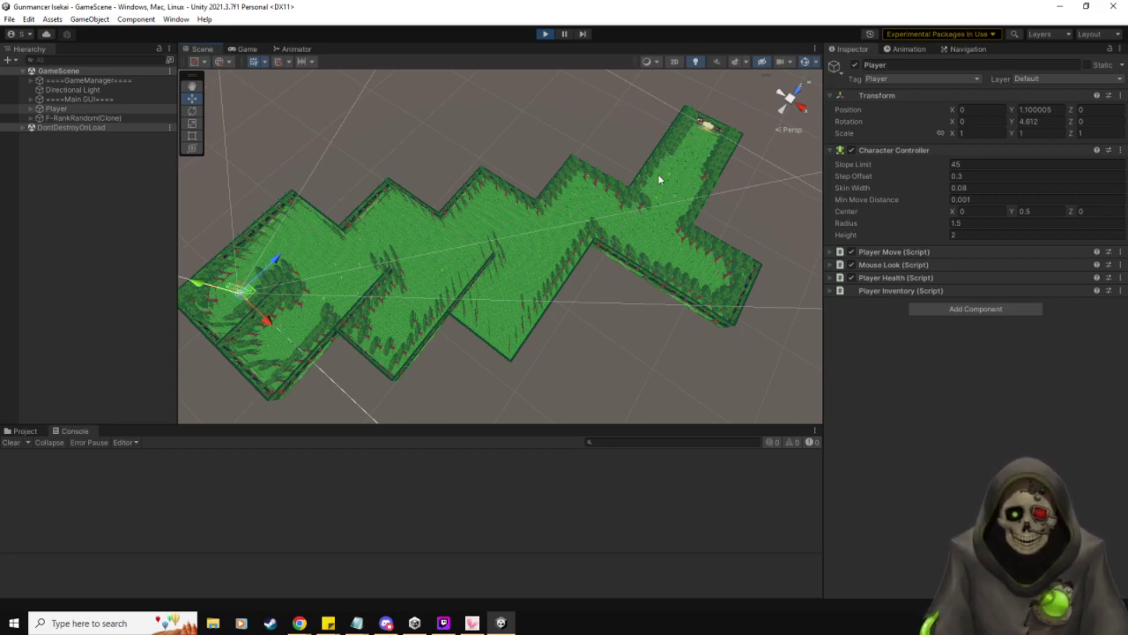
Inspect the exit tile and identify the corpse-loot, no-enemy end cap by switching it off and back on.
left_click(694, 149)
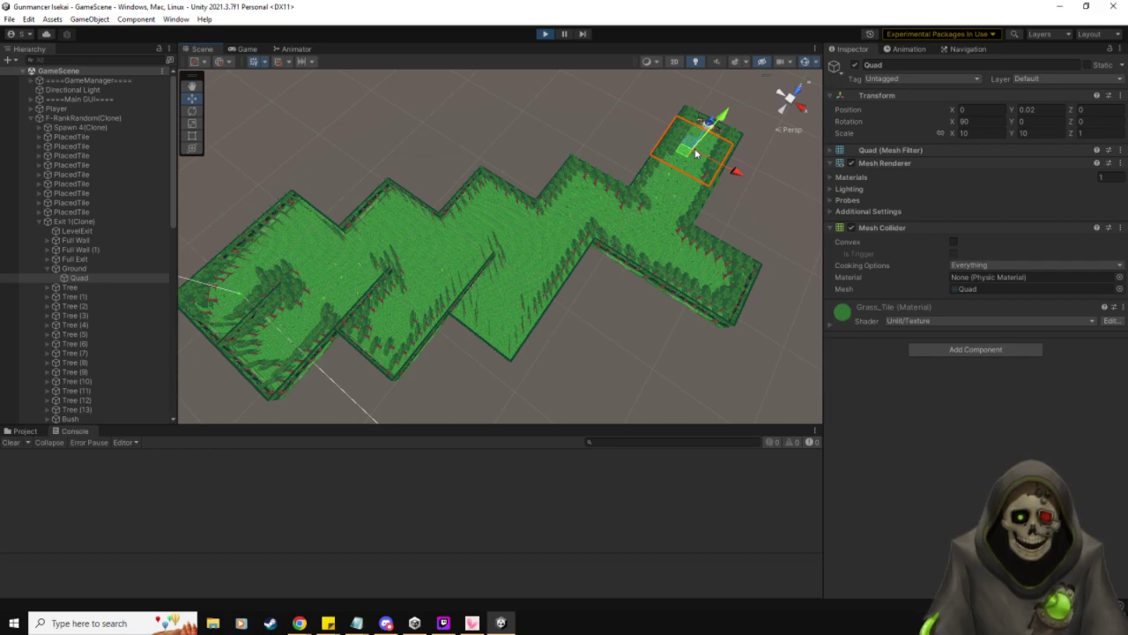
left_click(702, 277)
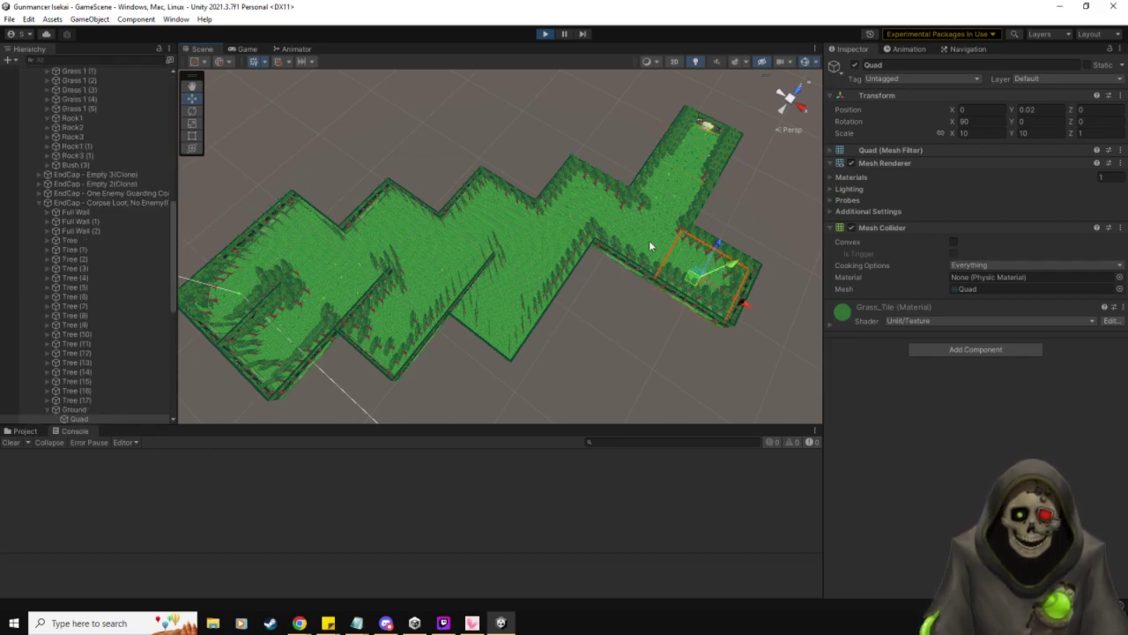
left_click(126, 203)
left_click(853, 67)
right_click_drag(659, 369, 789, 113)
left_click(853, 67)
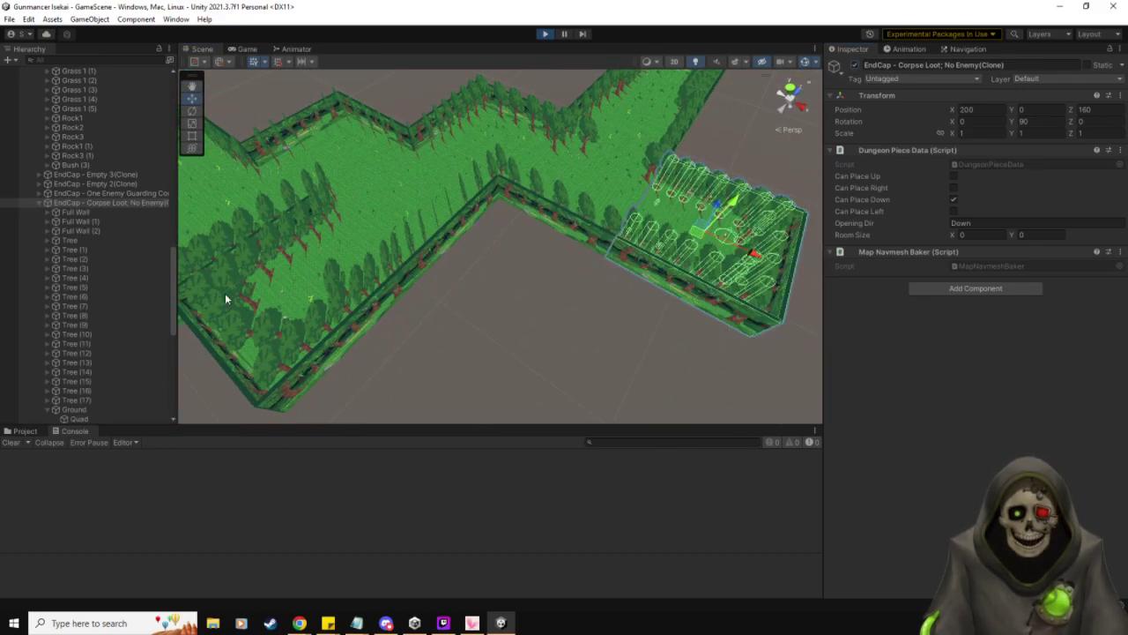
left_click(39, 203)
mouse_move(509, 269)
right_mouse_down()
mouse_move(494, 323)
mouse_move(482, 287)
right_mouse_up()
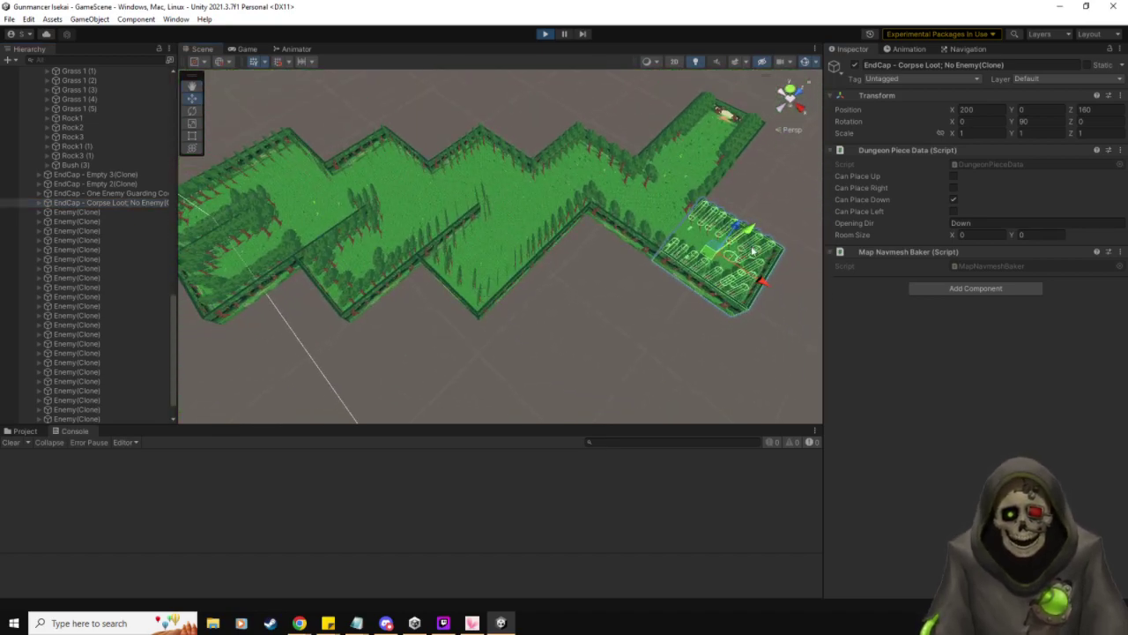
Select the ground quad of the end cap room beside the player's spawn area to inspect it.
left_click(493, 259)
left_click(233, 257)
left_click(231, 261)
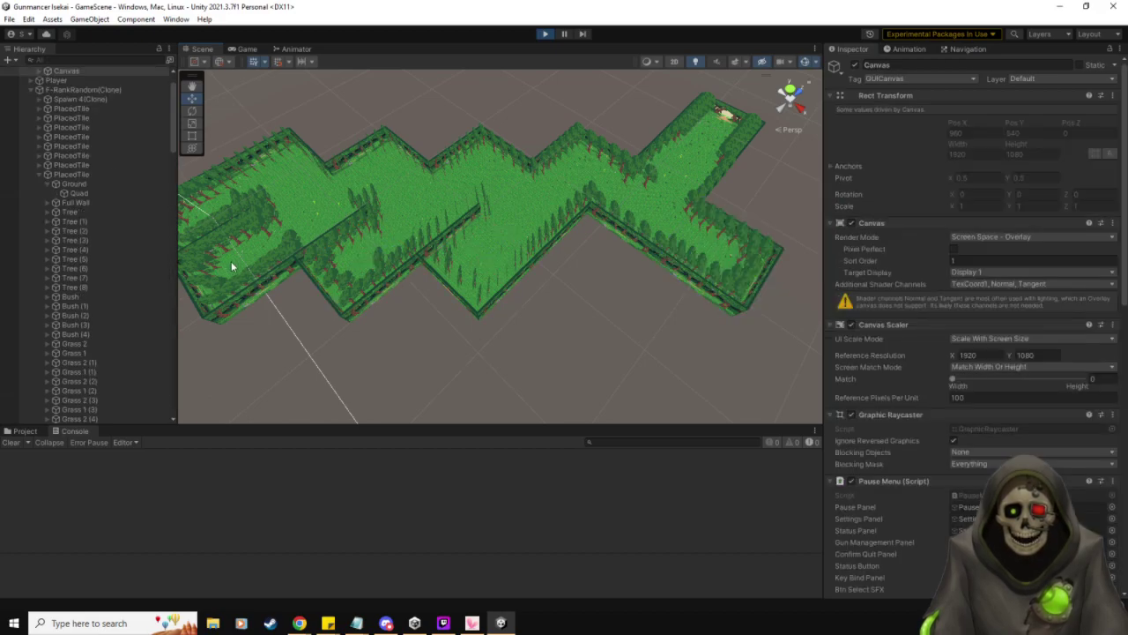
left_click(249, 267)
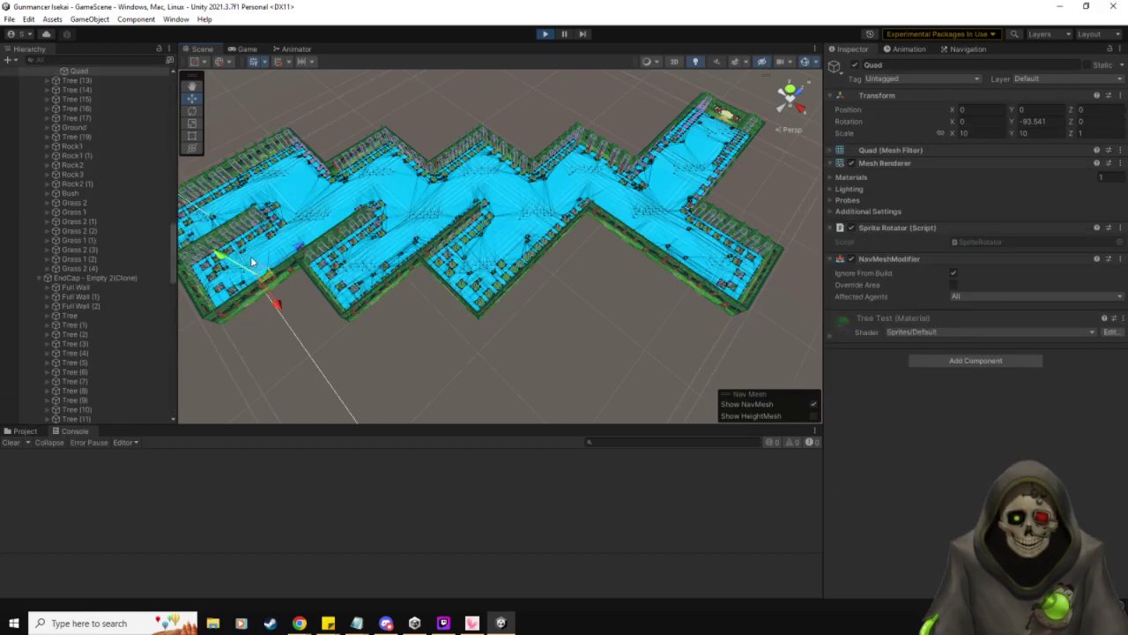
left_click(255, 261)
mouse_move(360, 350)
left_mouse_down("alt")
mouse_move(360, 333)
mouse_move(367, 343)
left_mouse_up("alt")
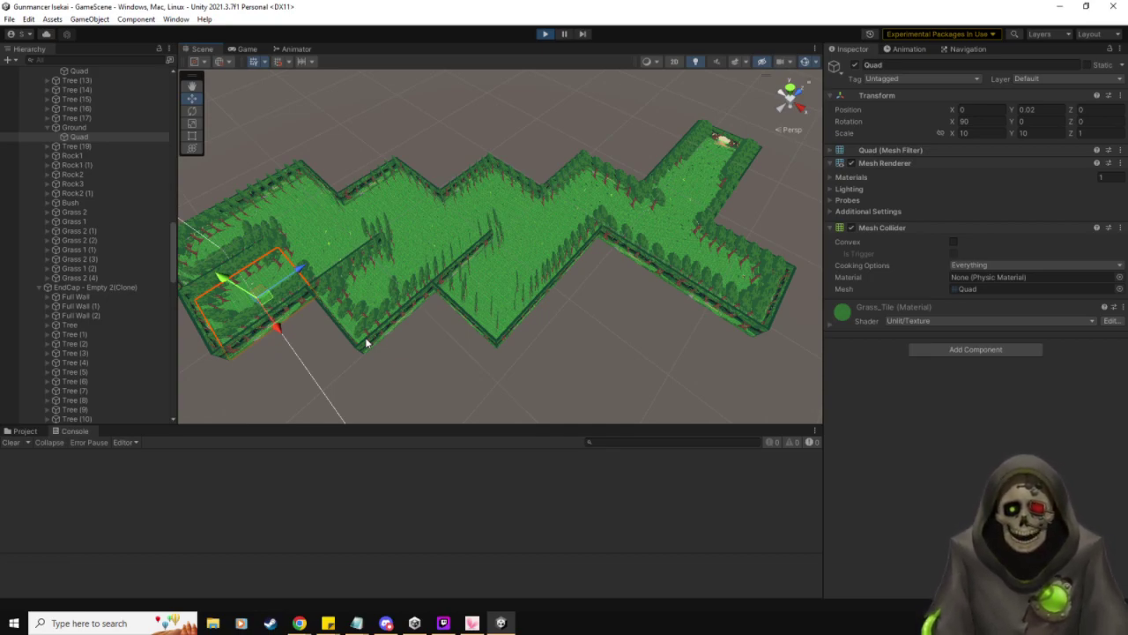
Select the Ground object of the PlacedTile in the middle of the map to display its NavMesh surface.
left_click(425, 260)
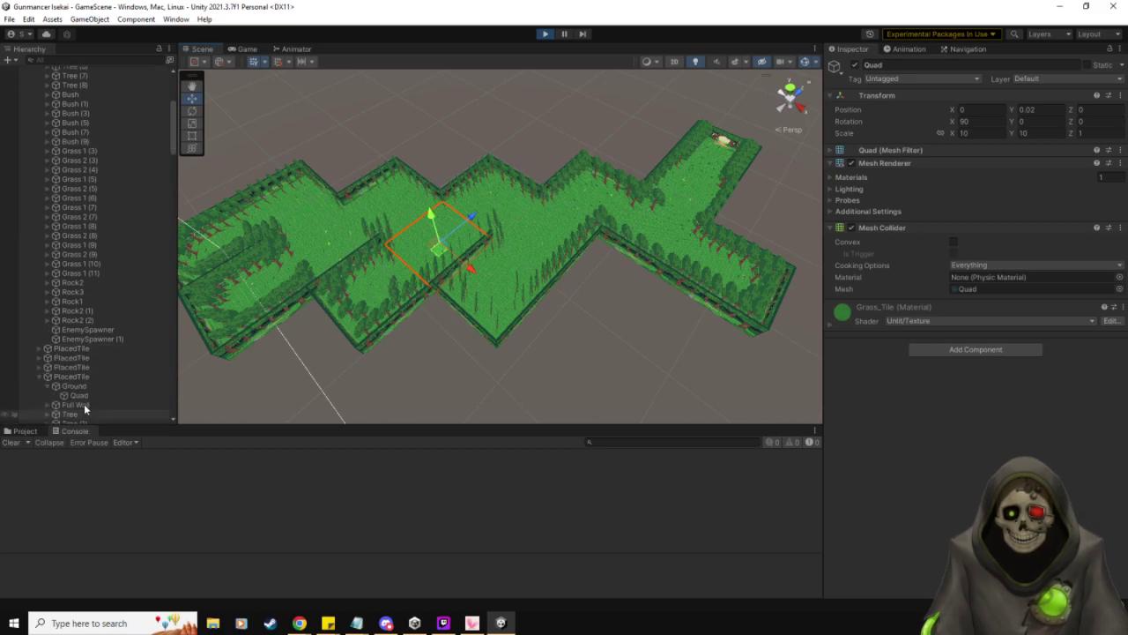
left_click(82, 376)
left_click(84, 387)
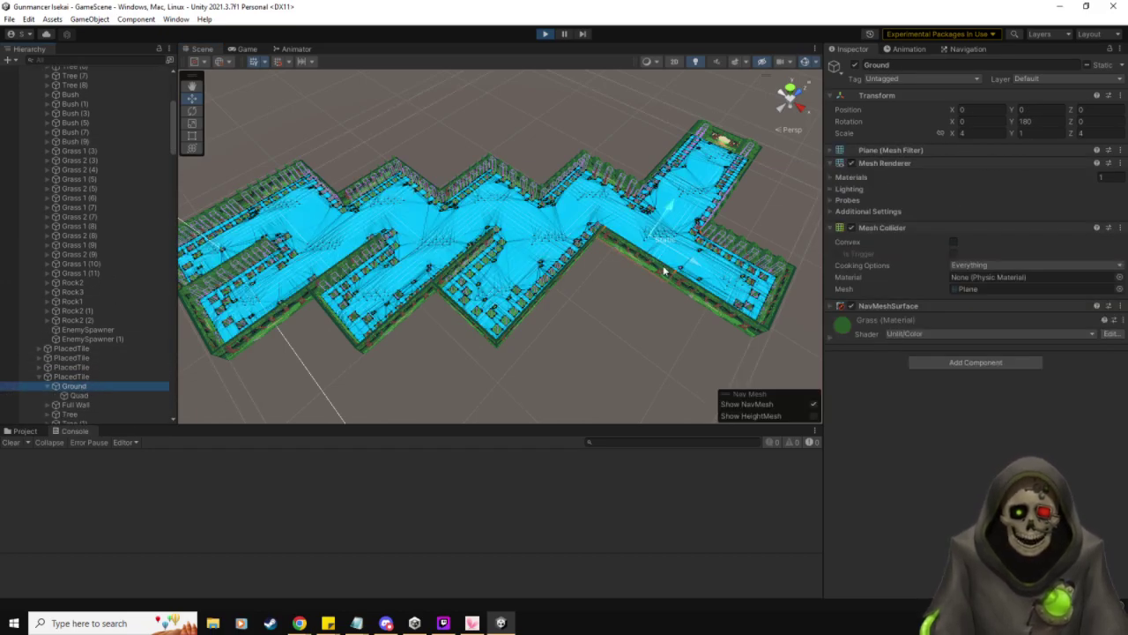
Examine the baked NavMesh up close around the trees and rocks, and across the whole map.
key("w")
right_click_drag(631, 331, 219, 180)
key("w")
right_click_drag(583, 261, 566, 311)
key("w")
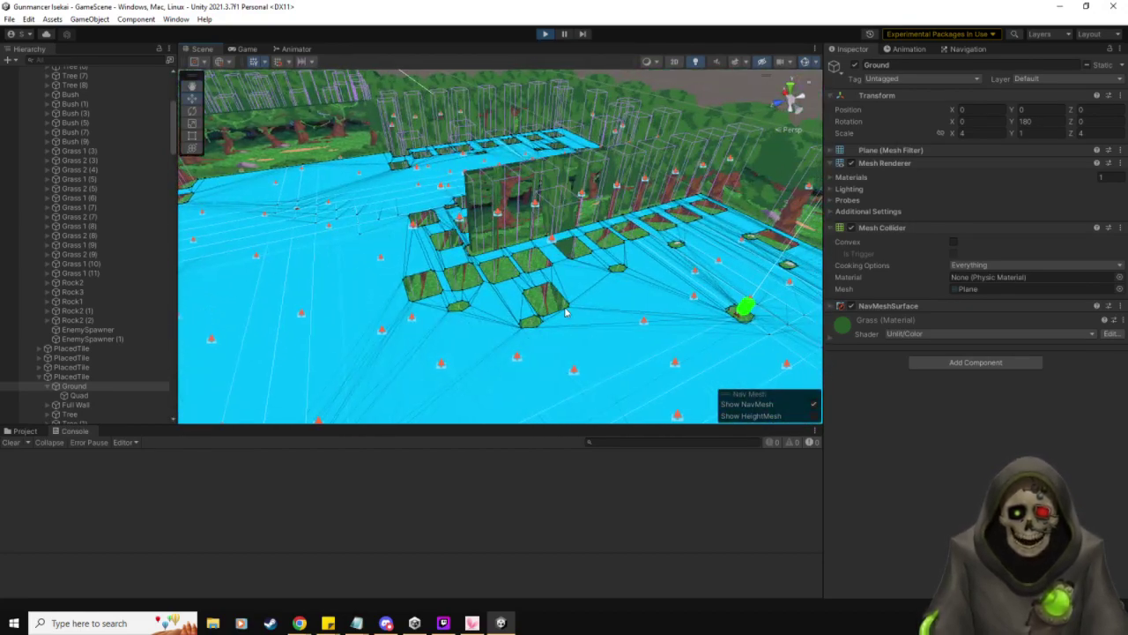
right_click_drag(635, 344, 349, 345)
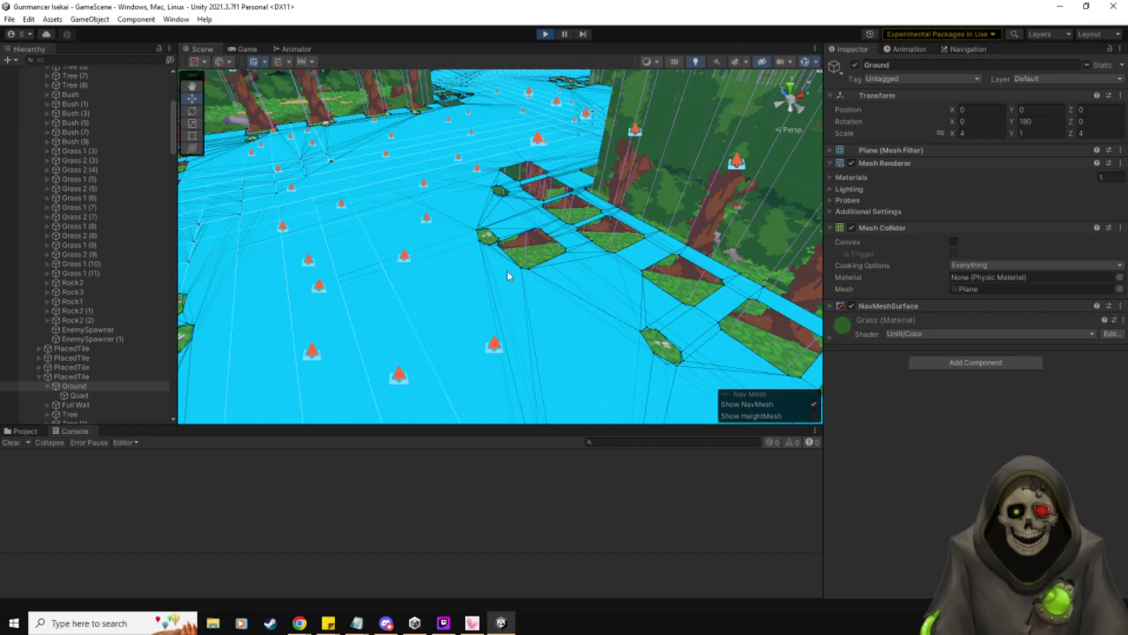
right_click_drag(500, 304, 552, 285)
key("d")
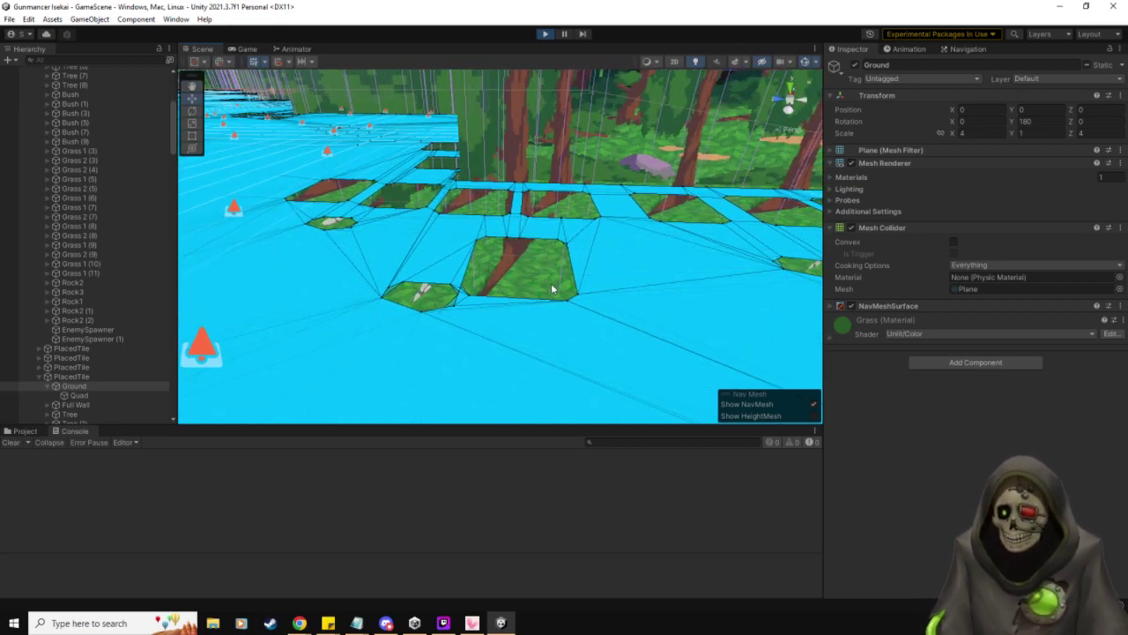
right_click_drag(551, 283, 692, 250)
key("s")
right_click_drag(778, 295, 629, 267)
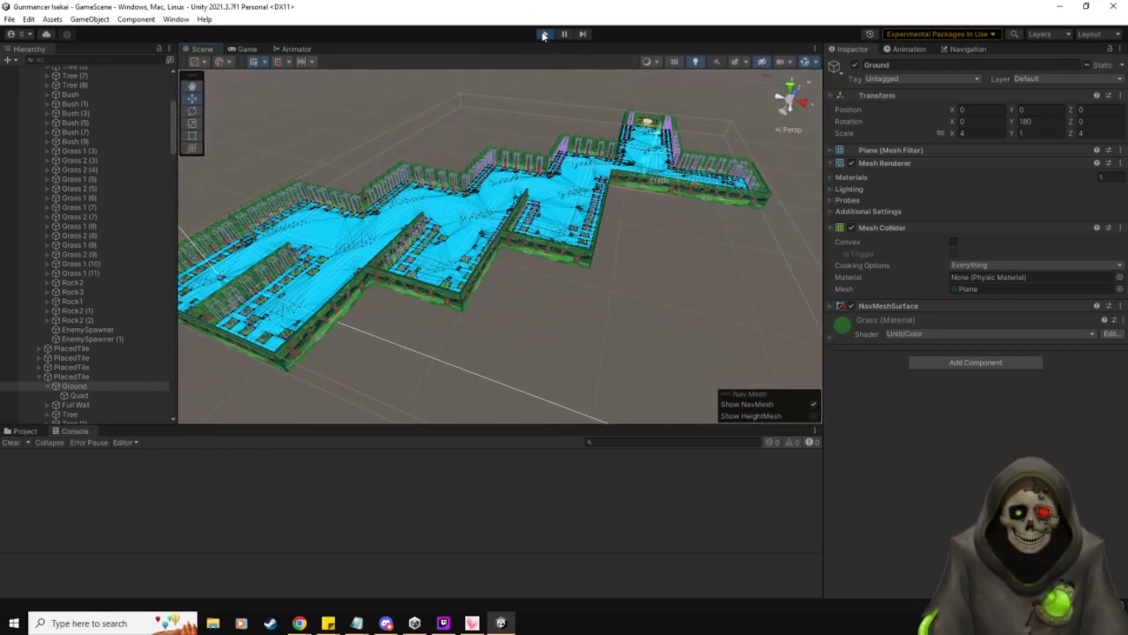
Stop play mode and display the EndCaps prefabs of F-RankObjs in the RandomGenerators folder.
left_click(544, 35)
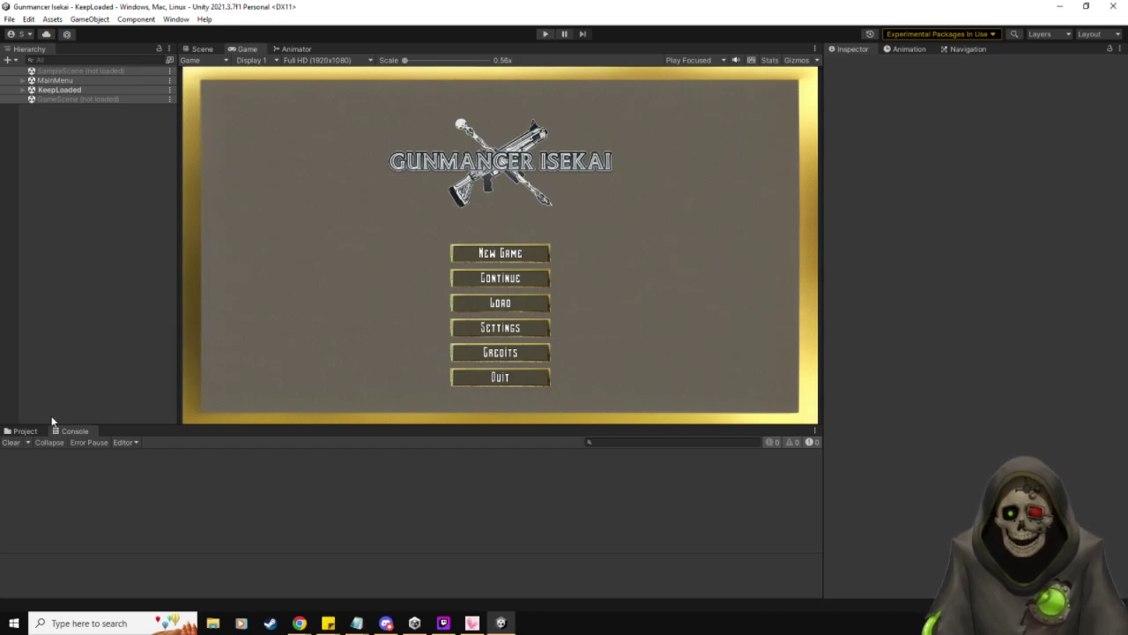
left_click(34, 431)
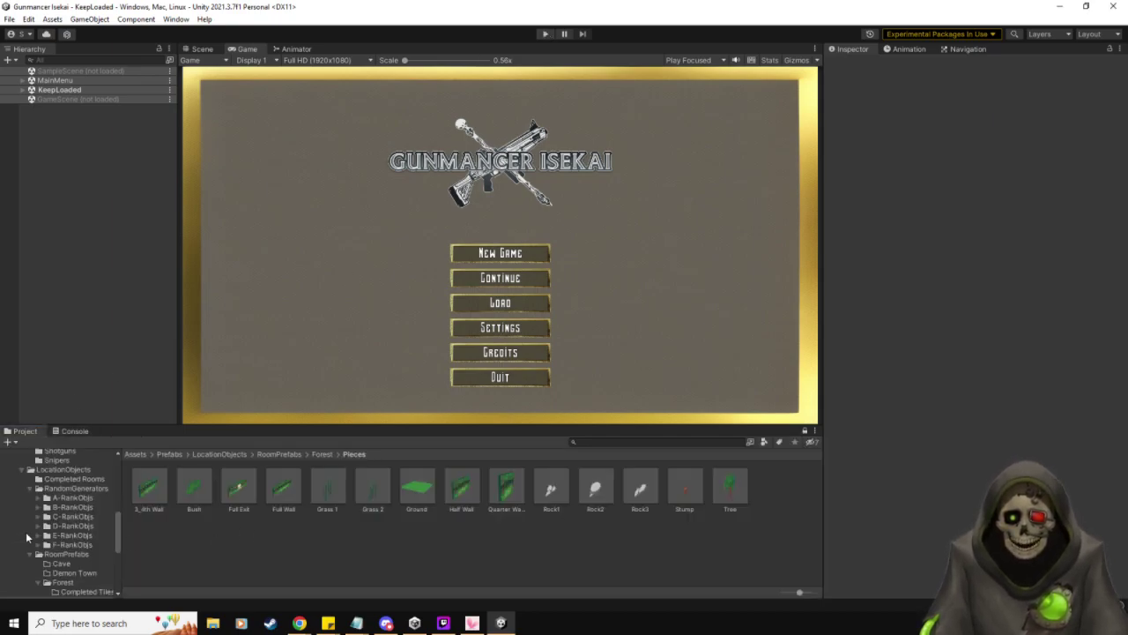
scroll(85, 529, "down", 3)
scroll(85, 520, "up", 3)
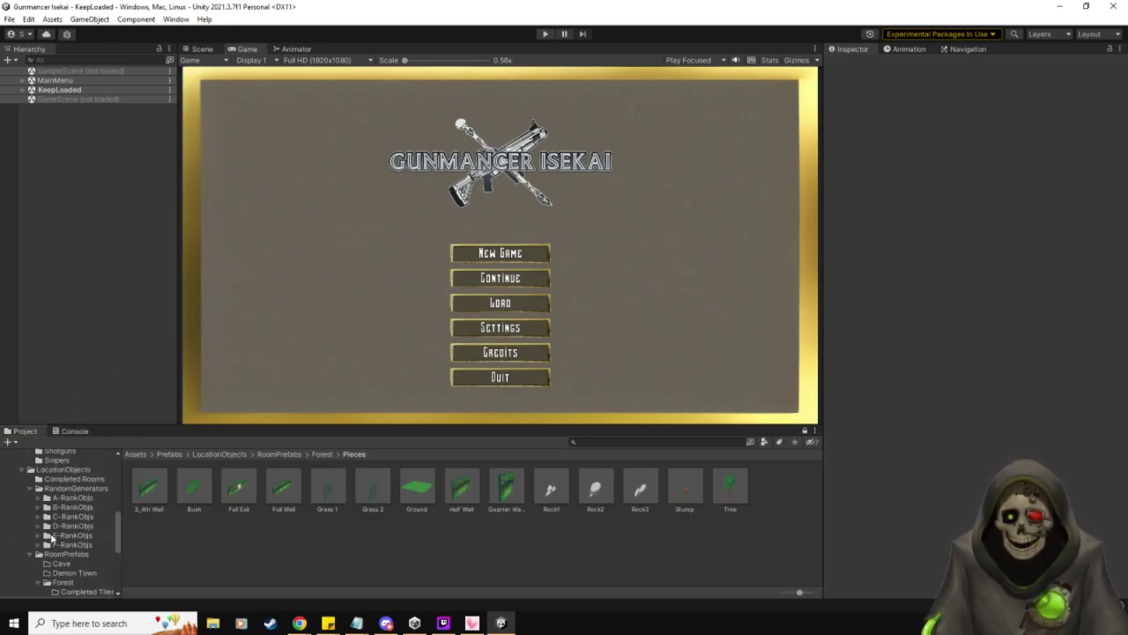
left_click(38, 546)
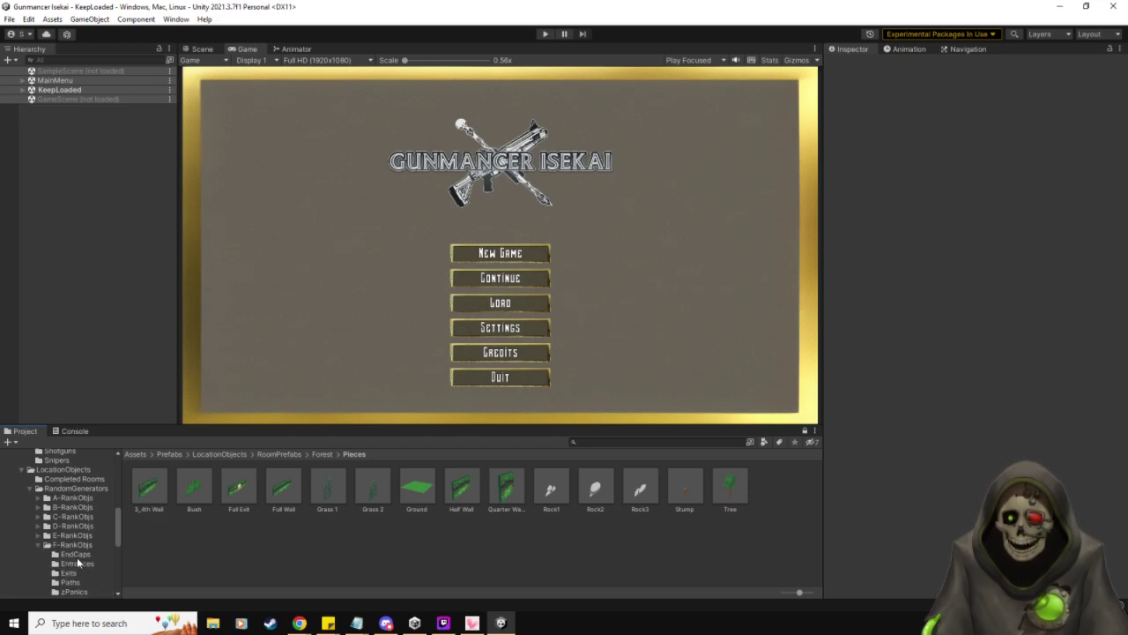
left_click(76, 554)
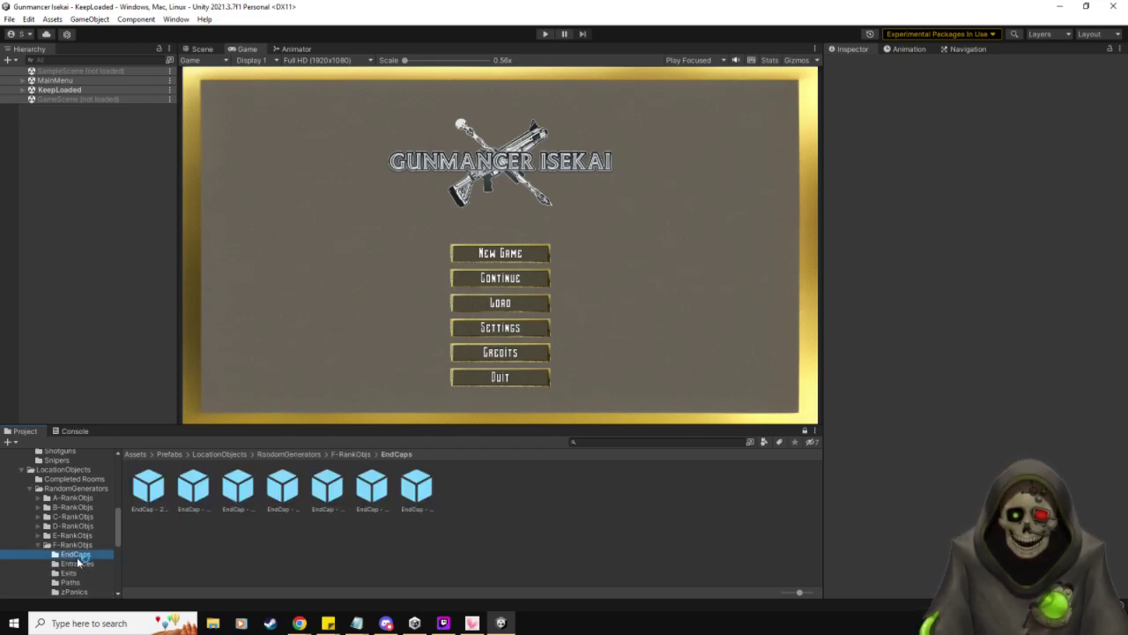
scroll(78, 561, "down", 2)
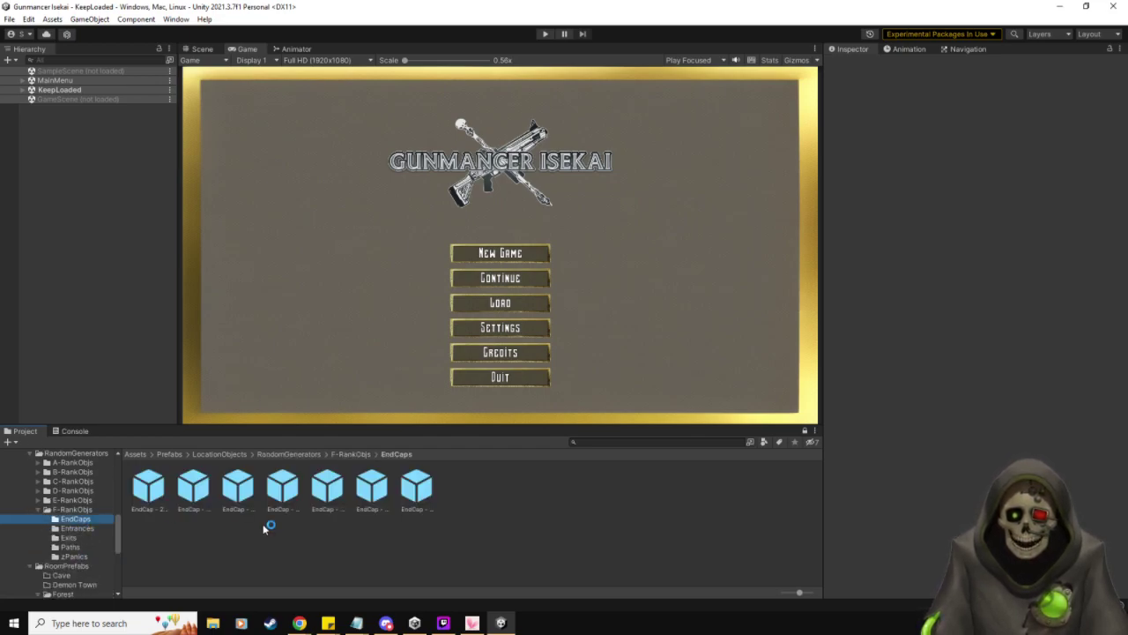
Look through the Entrances, Exits and Paths folders of F-RankObjs, enlarging the asset browser to show all path tiles.
left_click(76, 528)
left_click(70, 537)
left_click(72, 548)
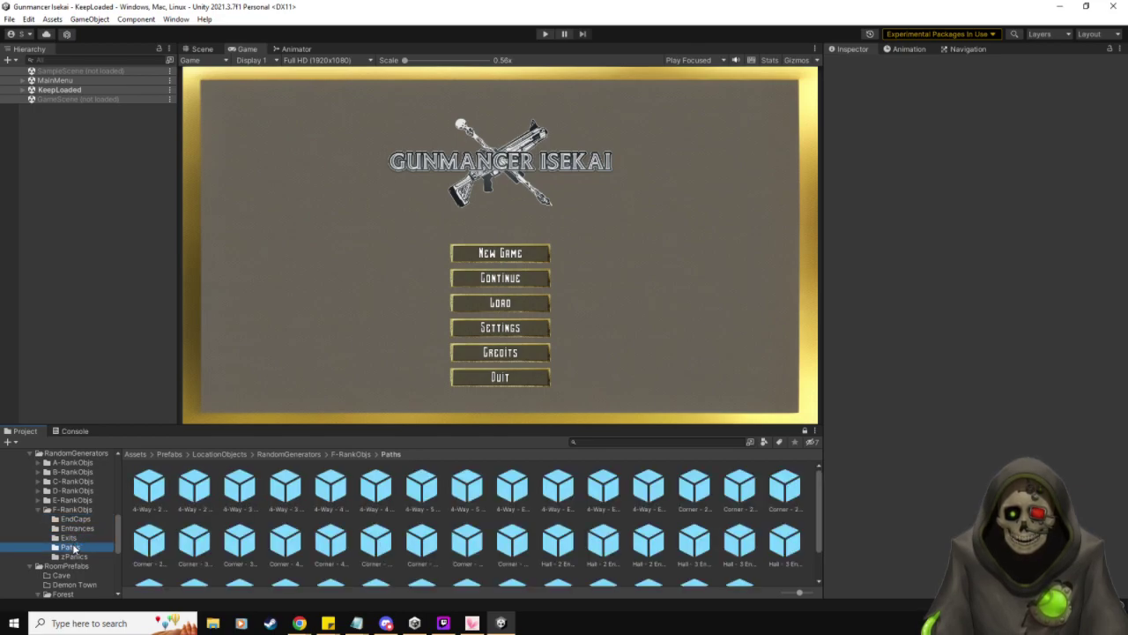
left_click_drag(541, 426, 541, 291)
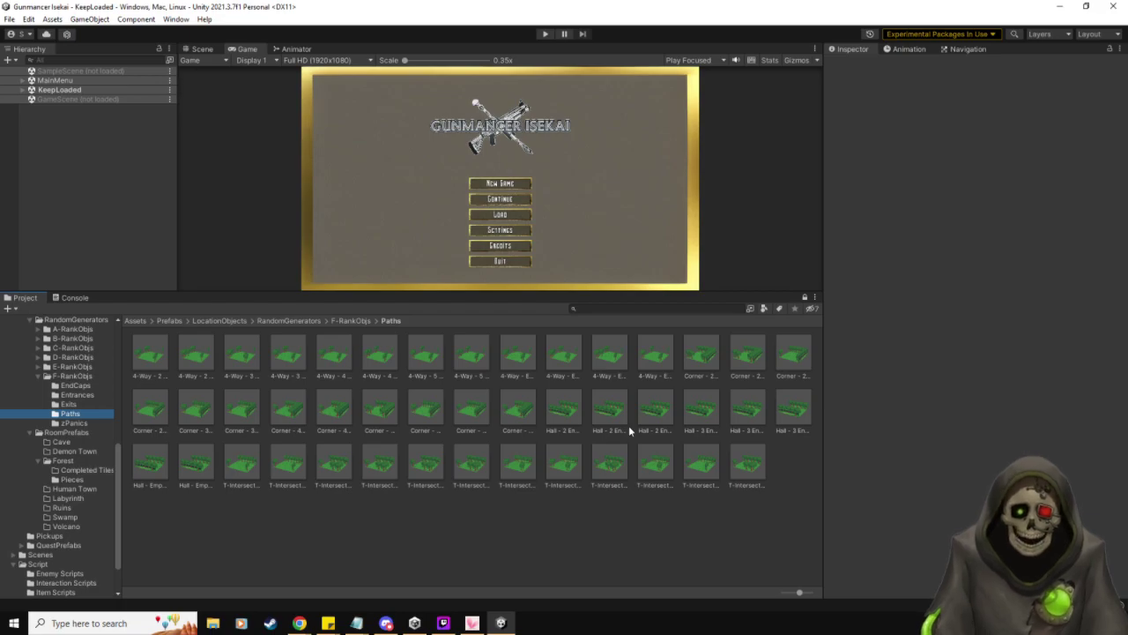
Open the prefab Hall - 2 Enemies, Left-Right 1 in the Scene view and select its Ground to inspect the tile.
double_click(565, 416)
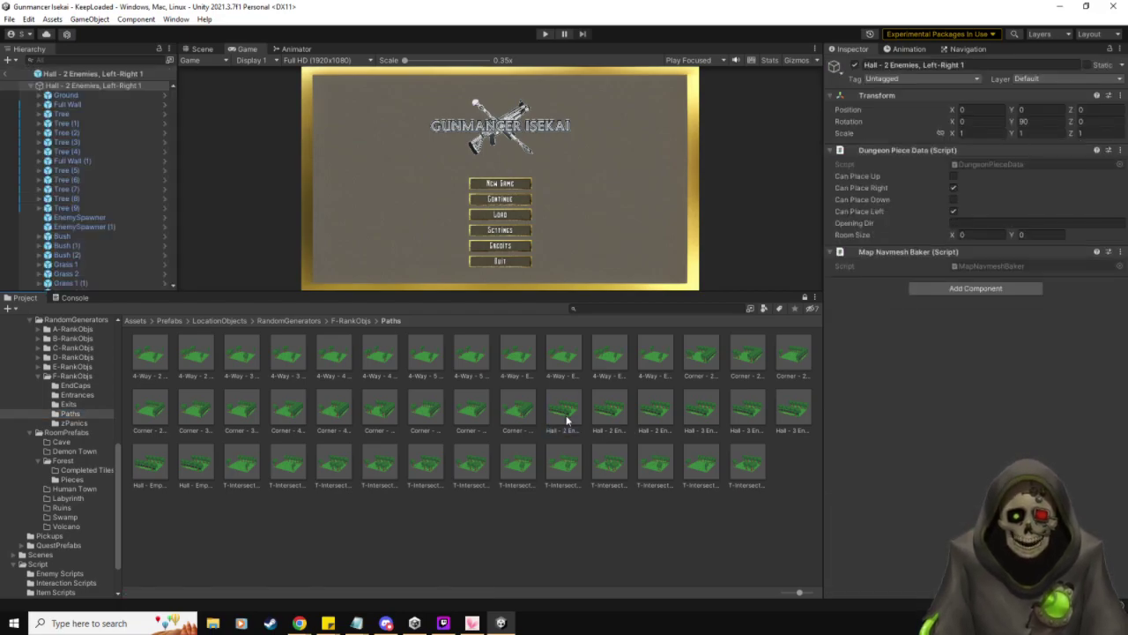
left_click(200, 49)
right_click_drag(601, 211, 562, 179)
left_click_drag(562, 179, 620, 195, "alt")
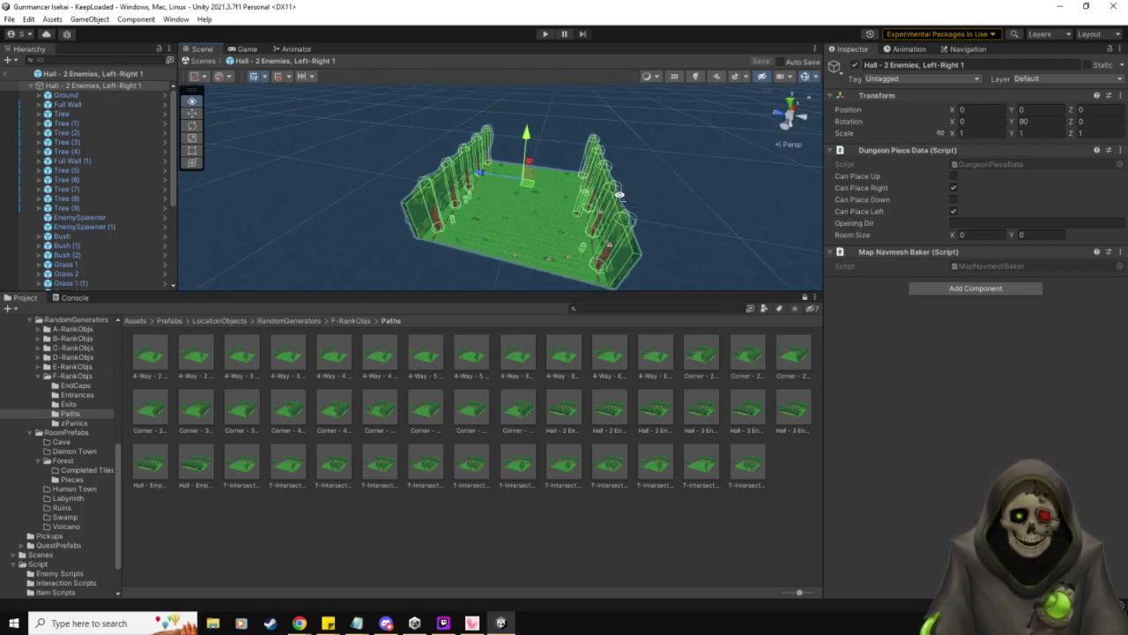
scroll(620, 195, "up", 5)
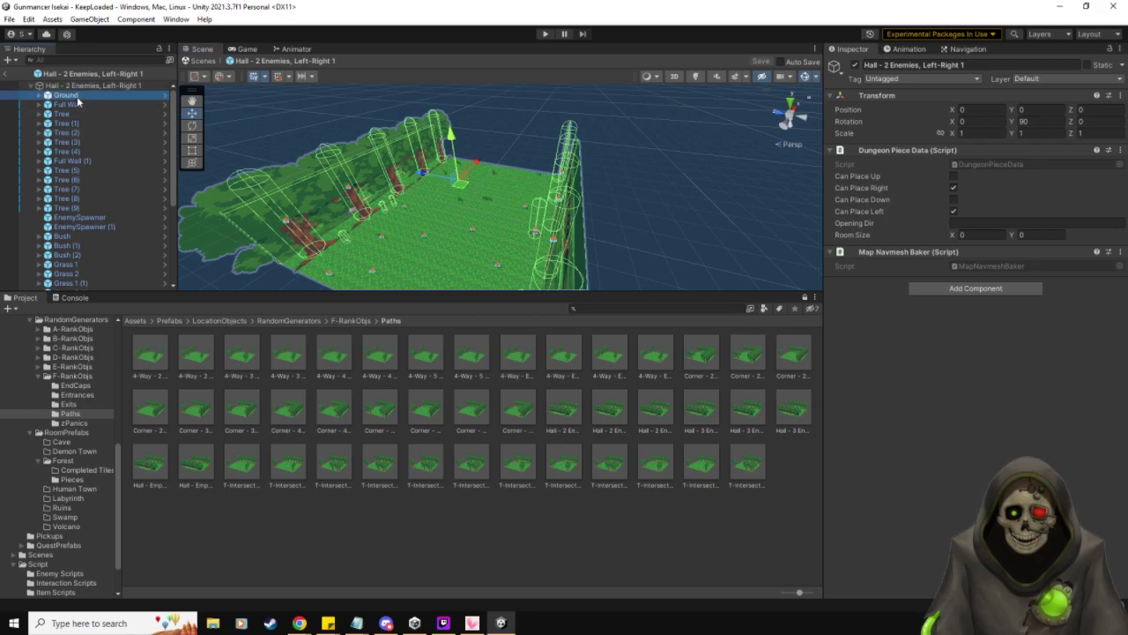
left_click(76, 97)
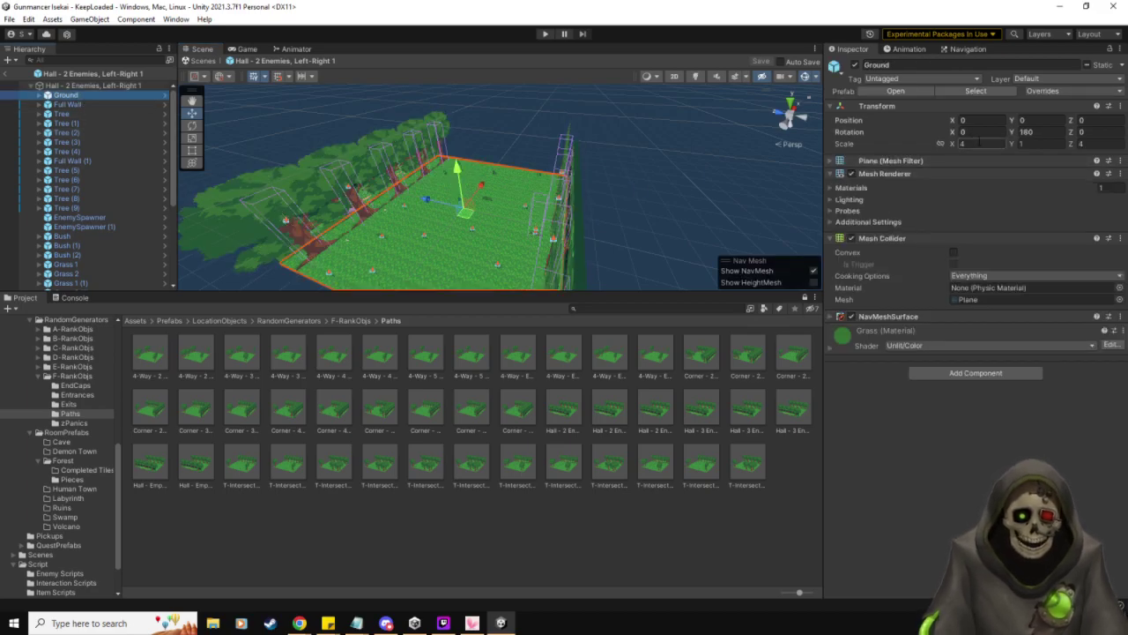
left_click_drag(696, 201, 370, 250, "alt")
Open a Corner path prefab and then Hall - 2 Enemies, Left-Right 2 to compare their layouts.
double_click(474, 407)
left_click_drag(621, 206, 711, 248, "alt")
left_click(606, 406)
double_click(606, 405)
left_click_drag(496, 190, 693, 236, "alt")
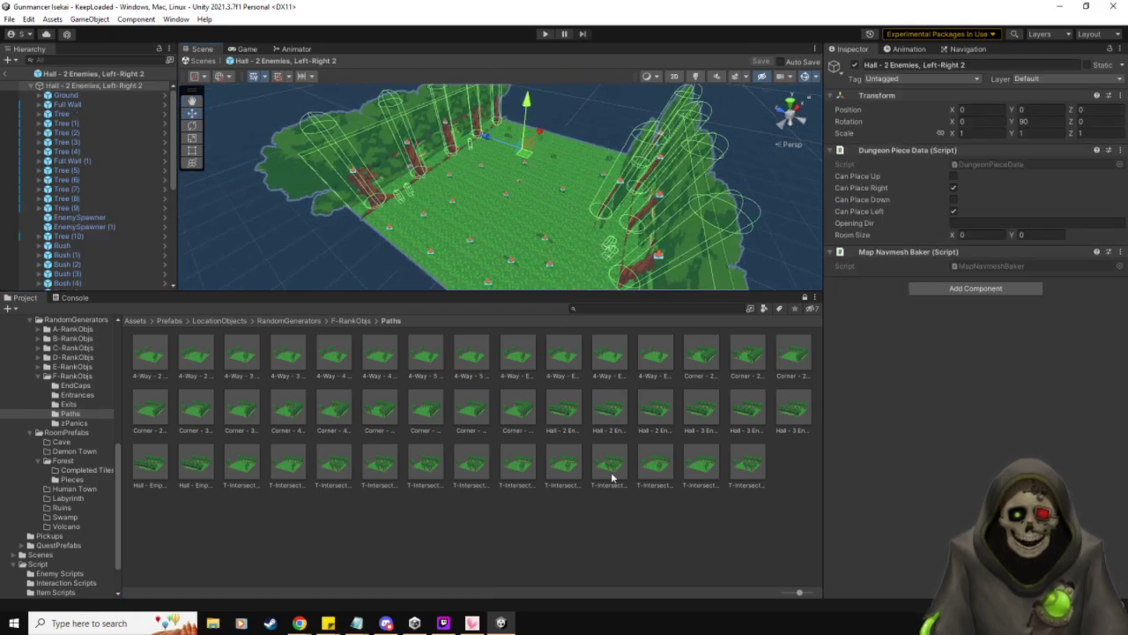
Open a T-Intersection prefab and then 4-Way - 2 Enemies 2 to examine their openings and placement directions.
double_click(610, 463)
left_click_drag(549, 197, 432, 234, "alt")
double_click(196, 356)
left_click_drag(291, 208, 1040, 228, "alt")
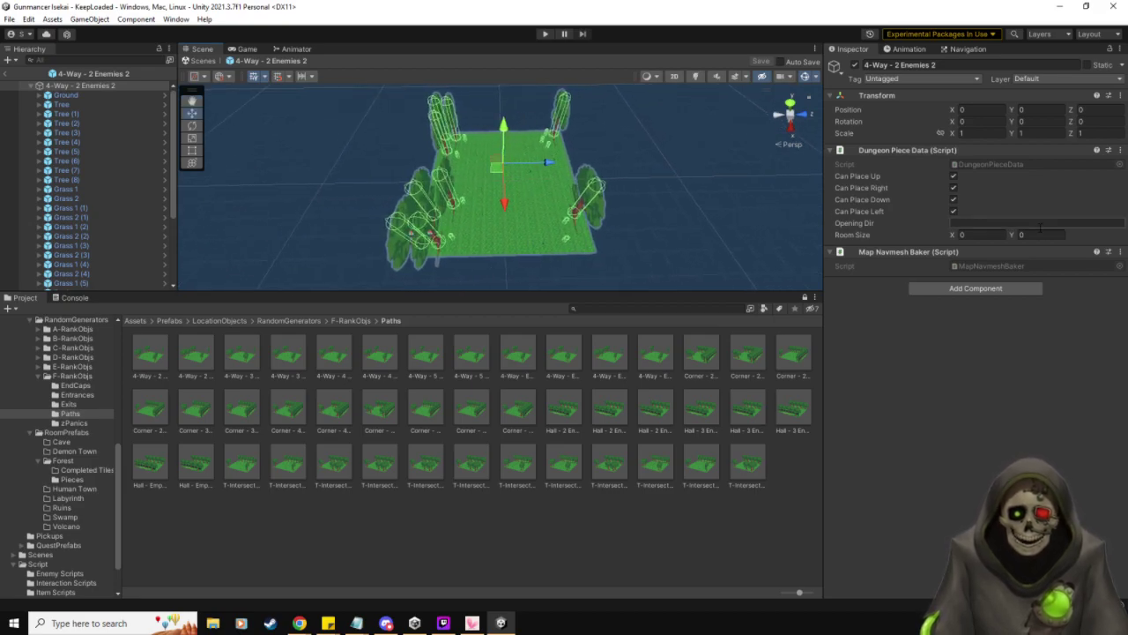
Open the prebuilt map F-Rank Panic 1 from the zPanics folder and examine its layout up close.
left_click(75, 424)
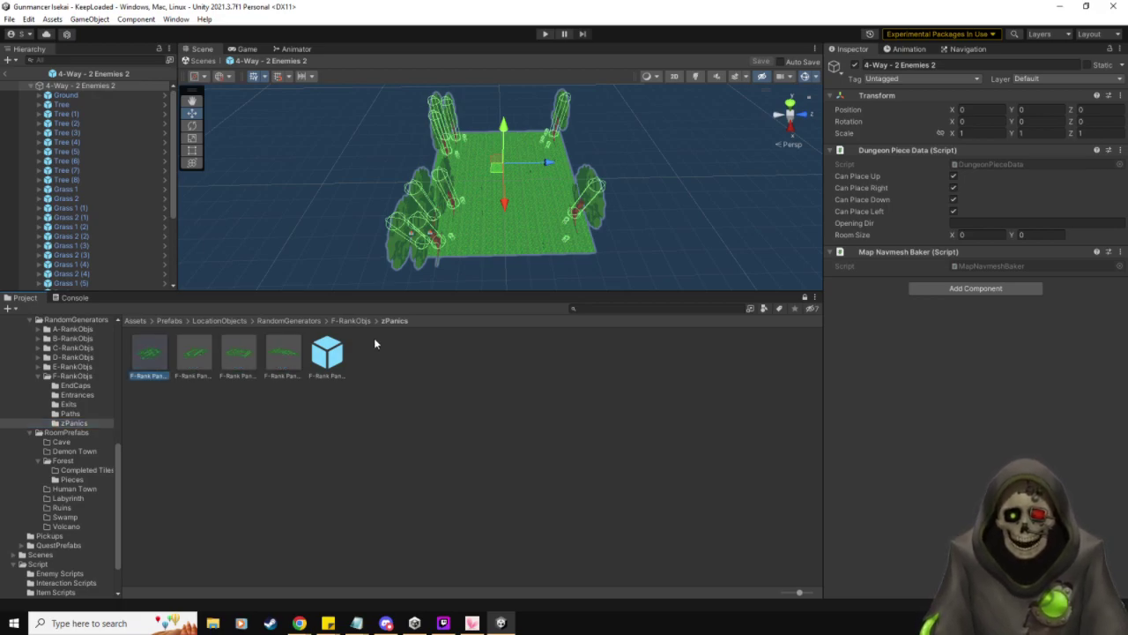
key("Return")
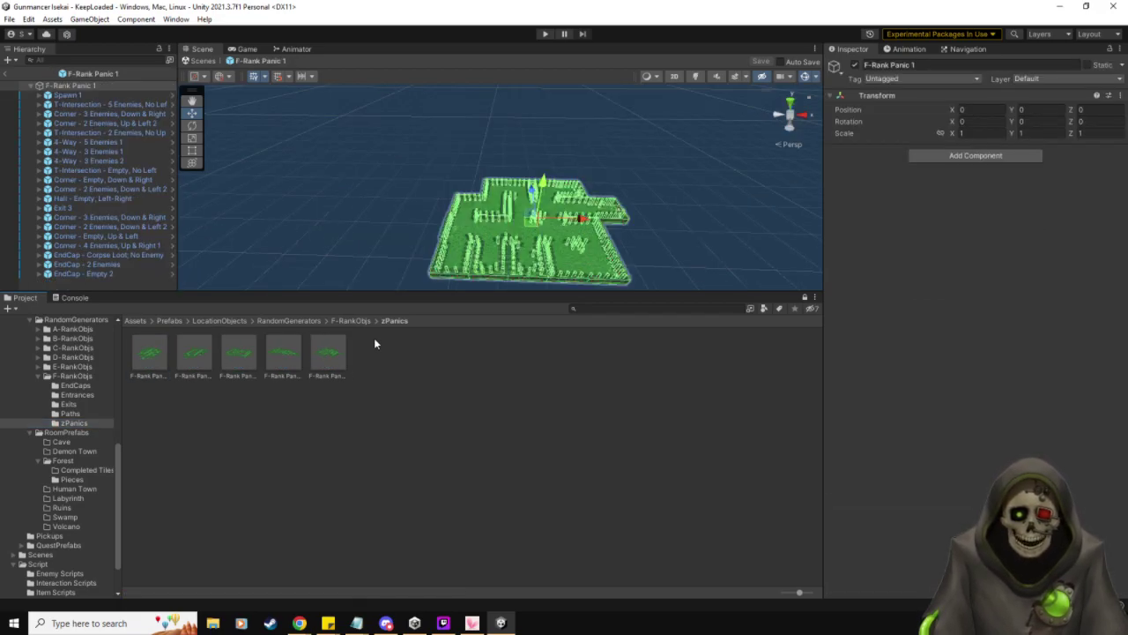
left_click(683, 240)
key("w")
right_click_drag(684, 191, 672, 279)
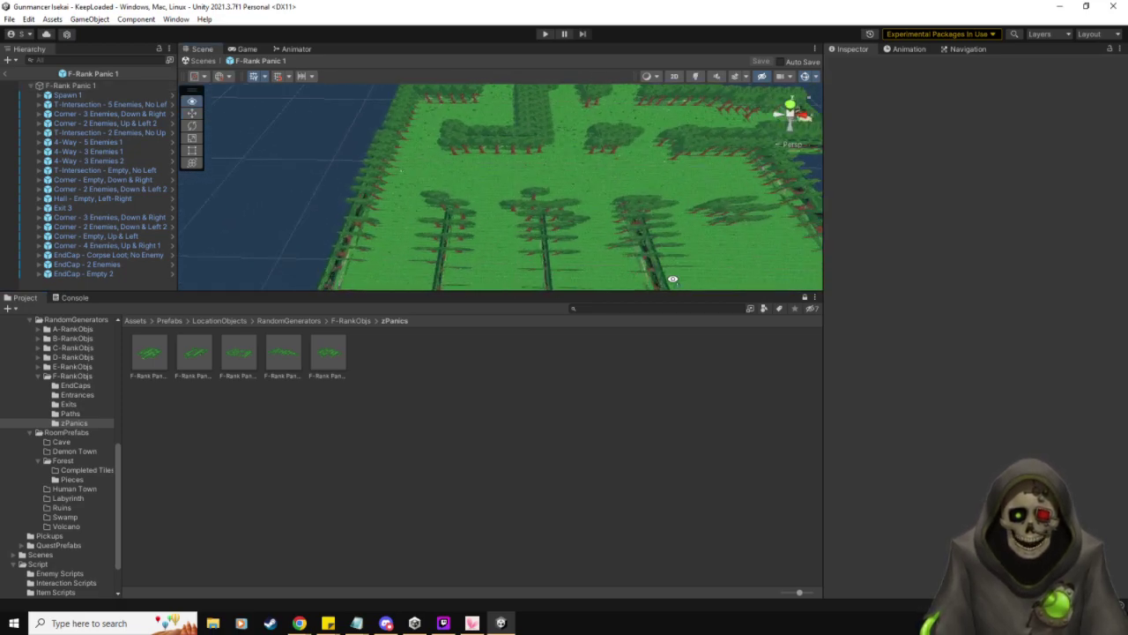
Select the Spawn 1 tile of F-Rank Panic 1 and examine the map's layout from the spawn to the exit.
left_click_drag(672, 280, 272, 222, "alt")
left_click(362, 223)
left_click_drag(410, 240, 435, 213, "alt")
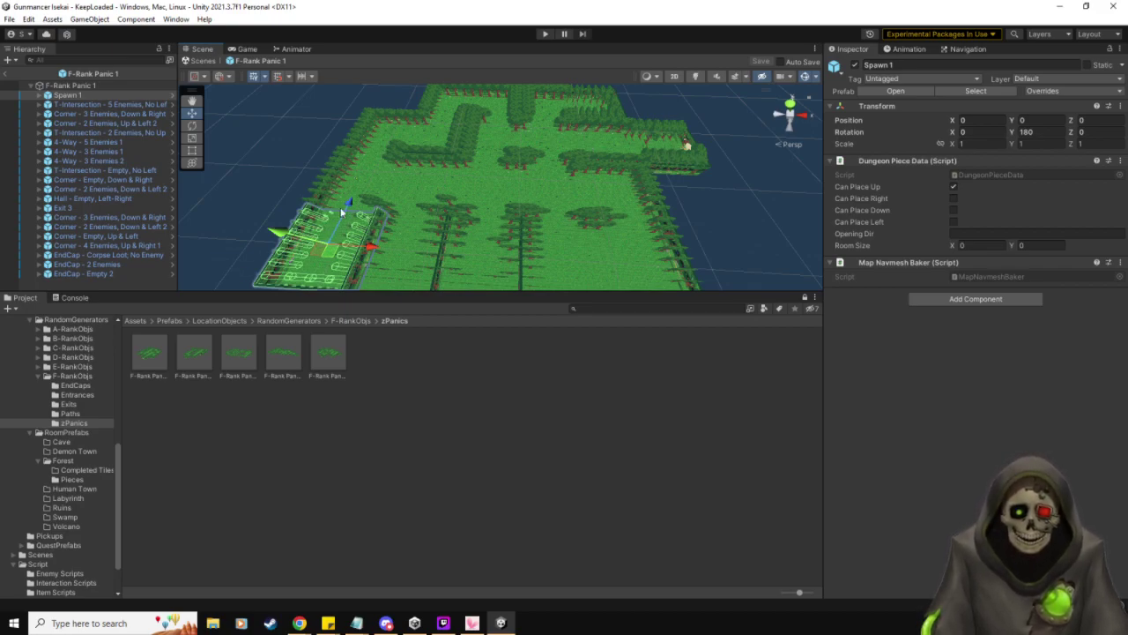
left_click_drag(451, 190, 473, 125, "alt")
scroll(473, 124, "down", 3)
Open the F-Rank Panic 2 prefab and view its whole layout without any selection outline.
left_click(205, 359)
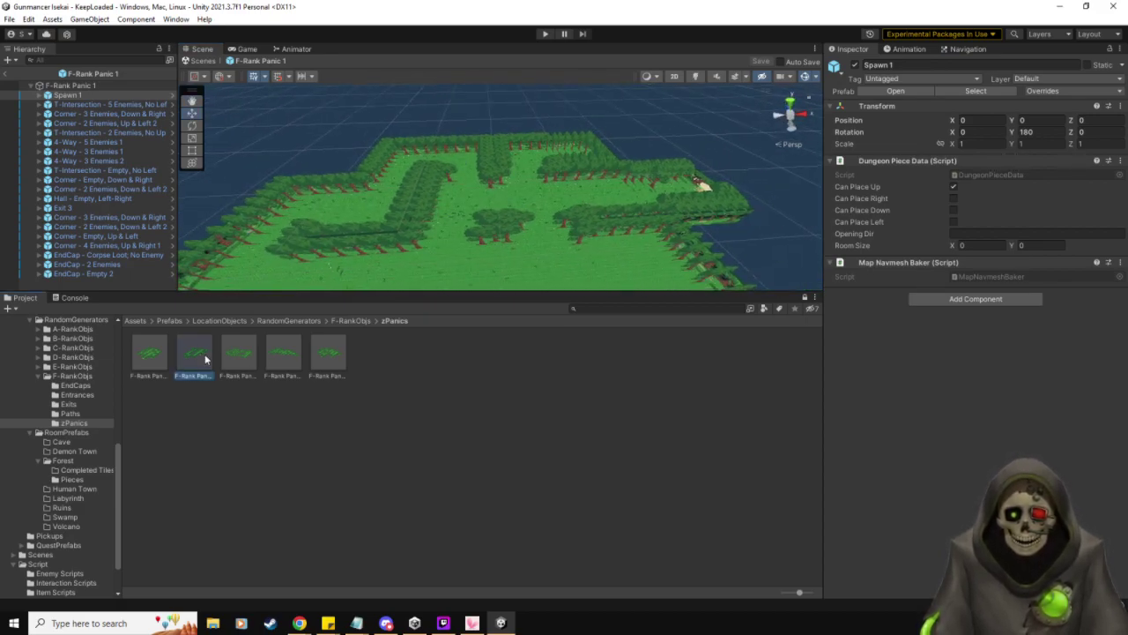
double_click(206, 358)
scroll(703, 165, "down", 5)
right_click_drag(696, 183, 696, 183)
scroll(696, 182, "up", 6)
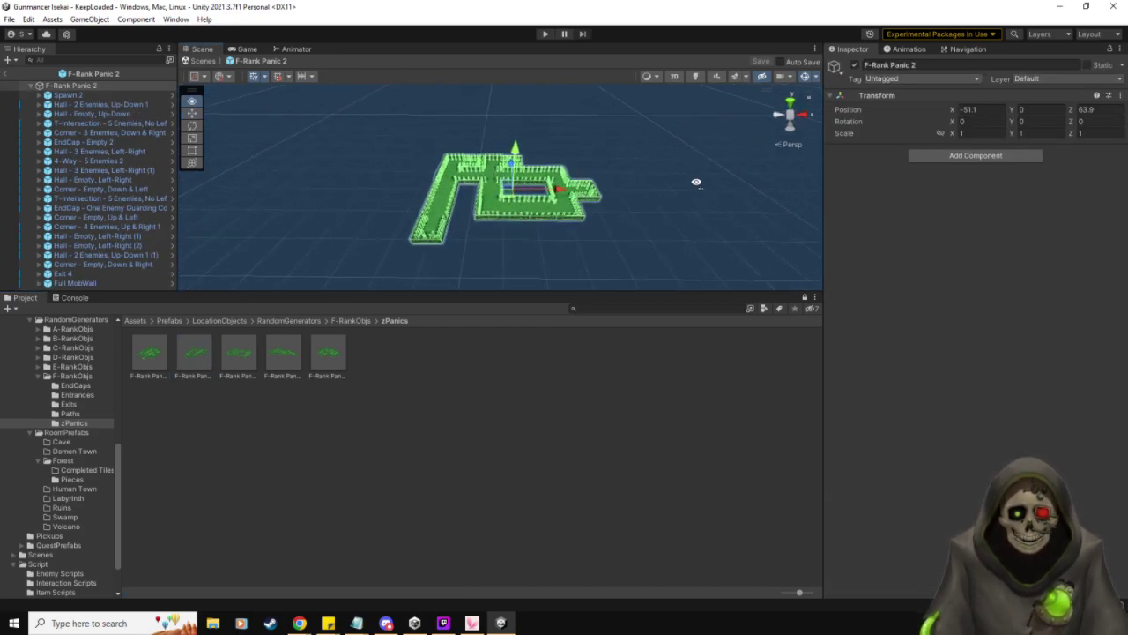
scroll(691, 170, "up", 4)
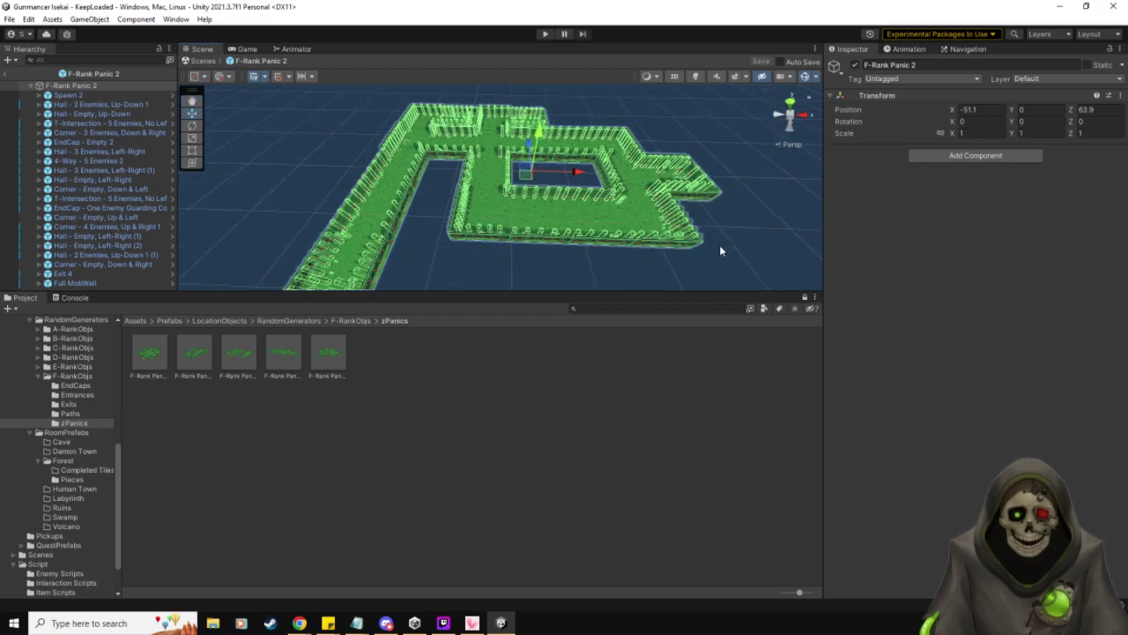
left_click(719, 245)
Follow the F-Rank Panic 2 map from the Spawn 2 tile to the chained skull barrier, and select Full MobWall to inspect it.
left_click(70, 95)
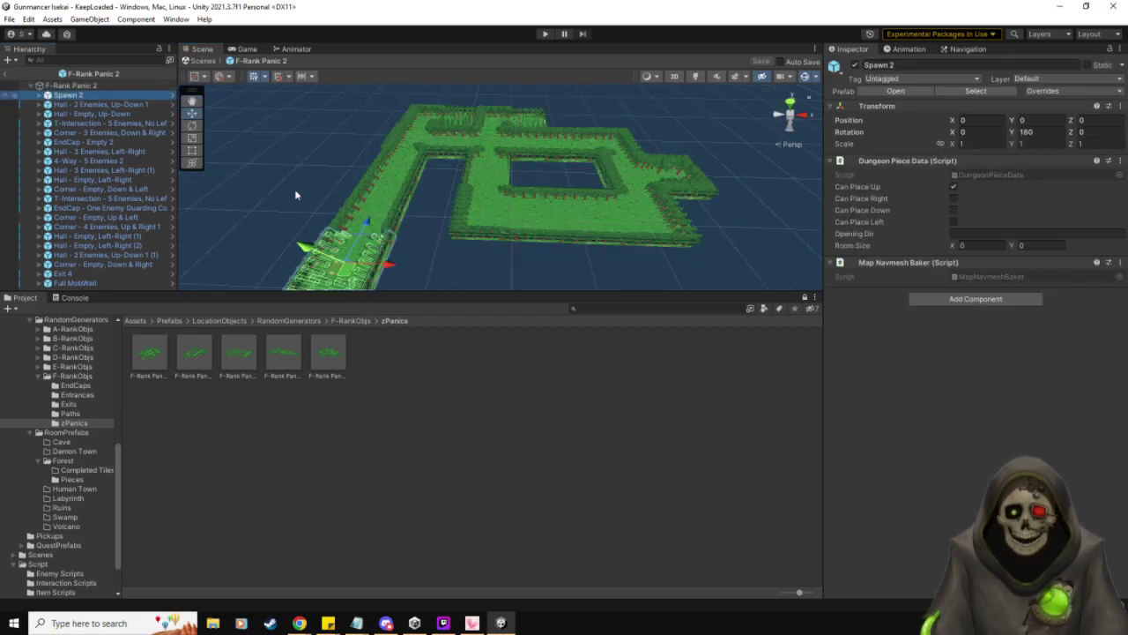
key("f")
key("w")
right_click_drag(555, 108, 756, 174)
key("w")
key("s")
right_click_drag(471, 164, 405, 182)
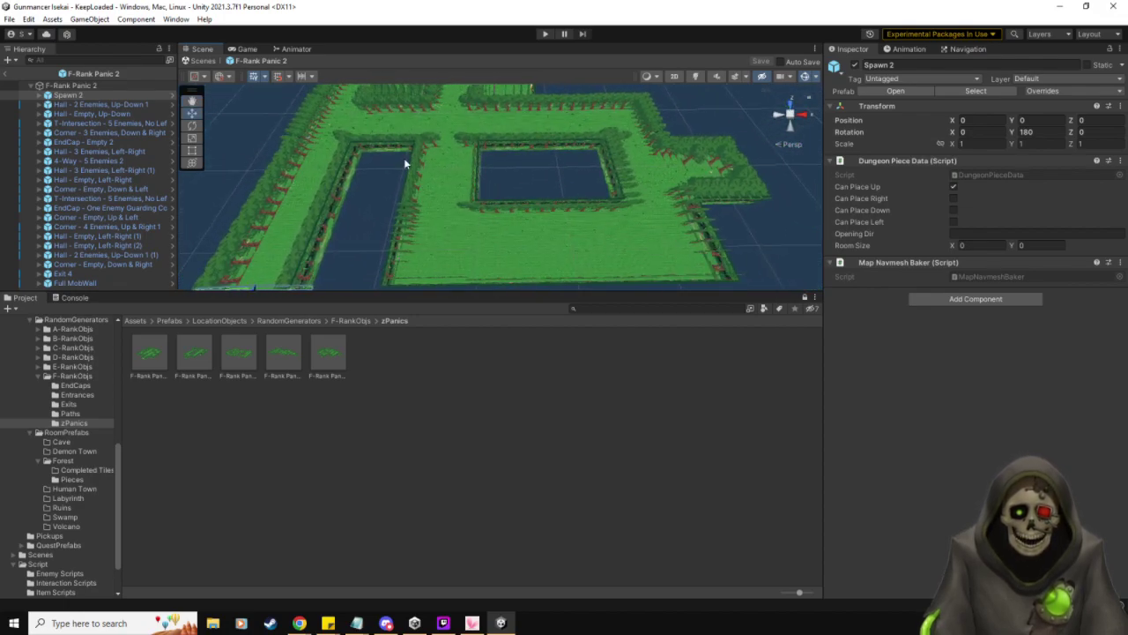
right_click_drag(728, 175, 755, 55)
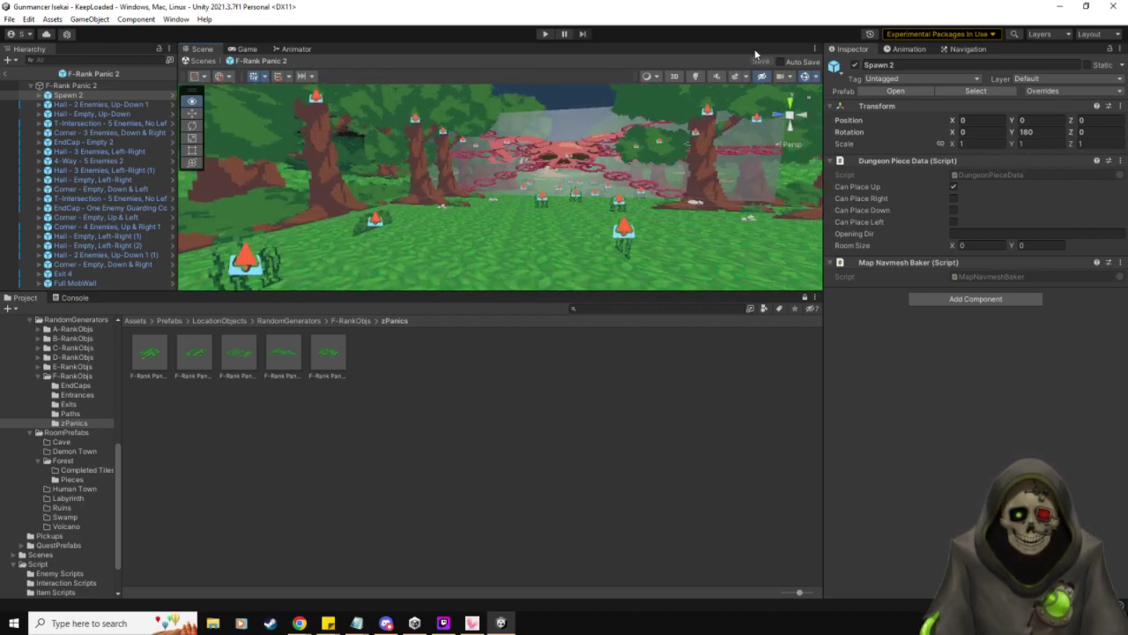
left_click(91, 283)
right_click_drag(450, 194, 518, 197)
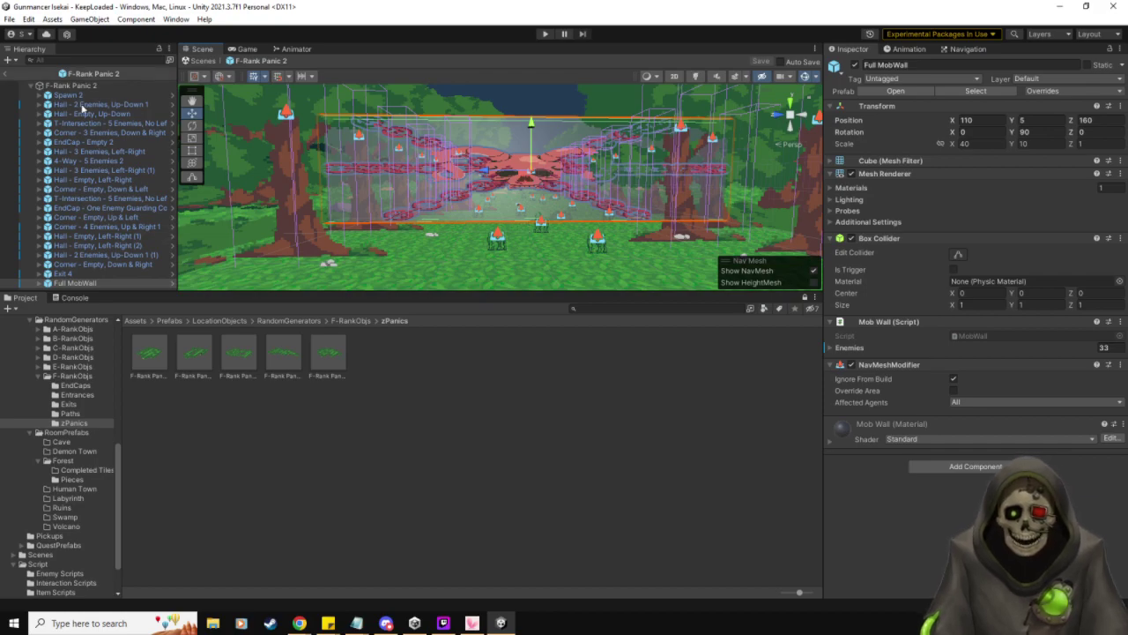
Filter the hierarchy by "spawn" and select all EnemySpawner objects to inspect their Mob Wall settings, clearing the filter when done.
left_click(112, 60)
type("spawn")
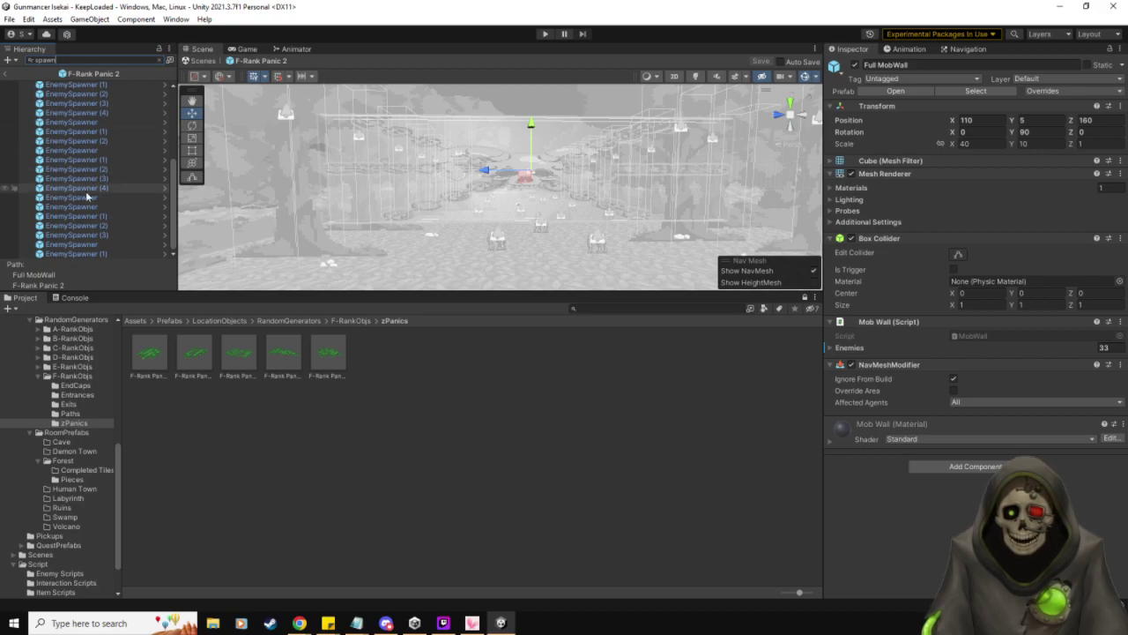
left_click(104, 256)
scroll(96, 187, "up", 3)
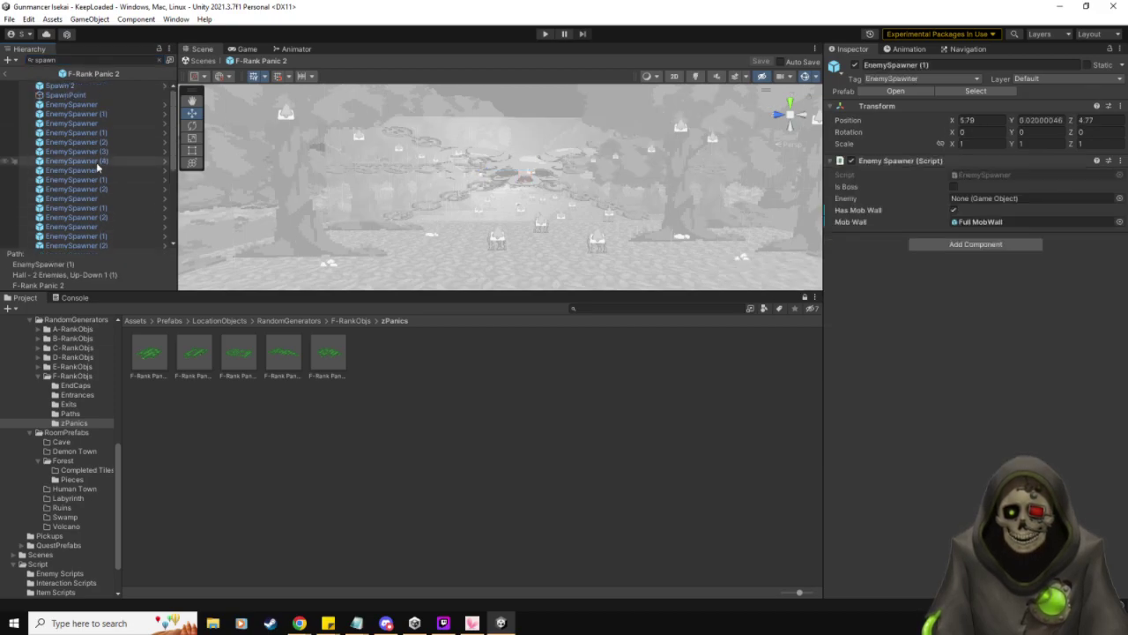
left_click(85, 105, "shift")
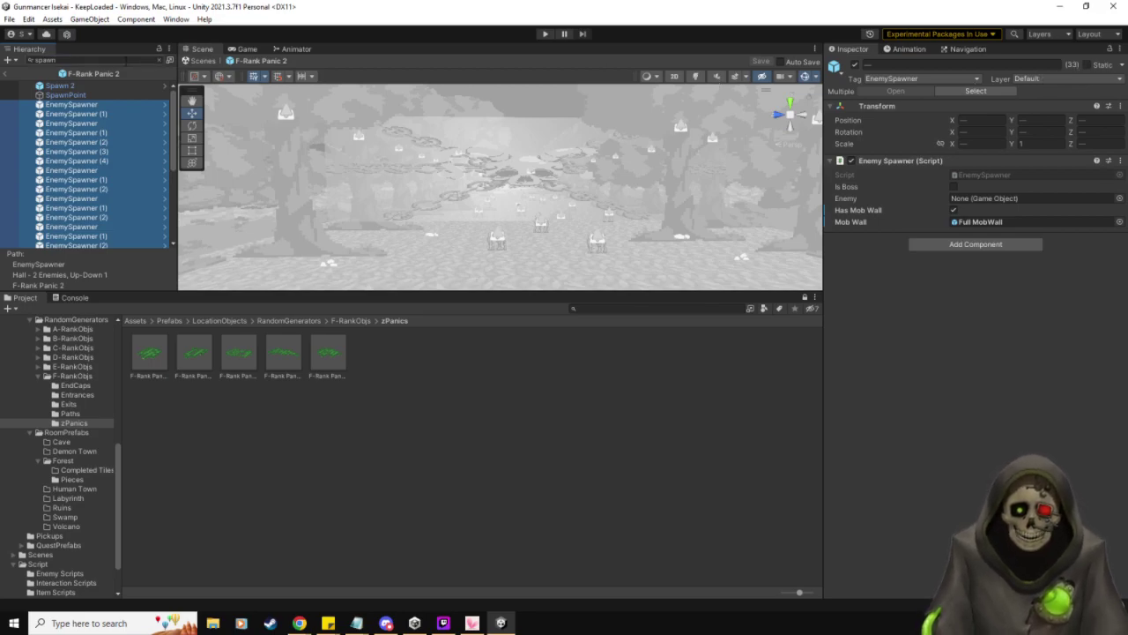
left_click(125, 60)
key("BackSpace")
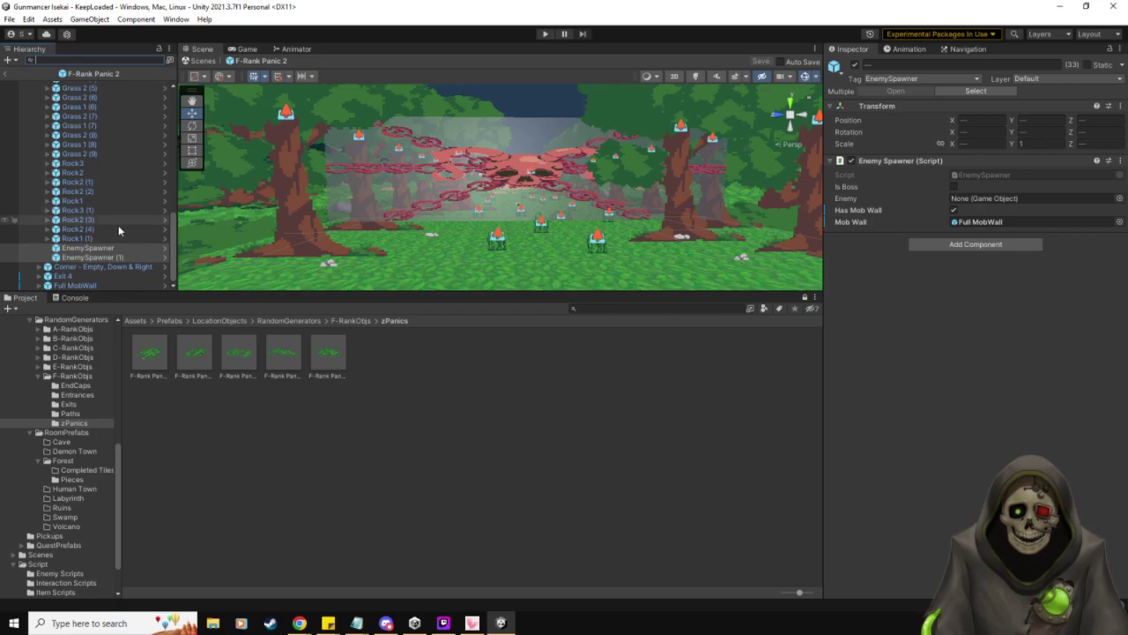
Examine the area around the mob wall and the enemy spawners in front of it.
right_click_drag(543, 220, 493, 279)
key("s")
left_click_drag(492, 279, 530, 204, "alt")
key("w")
right_click_drag(529, 205, 583, 217)
key("s")
left_click_drag(582, 216, 587, 216, "alt")
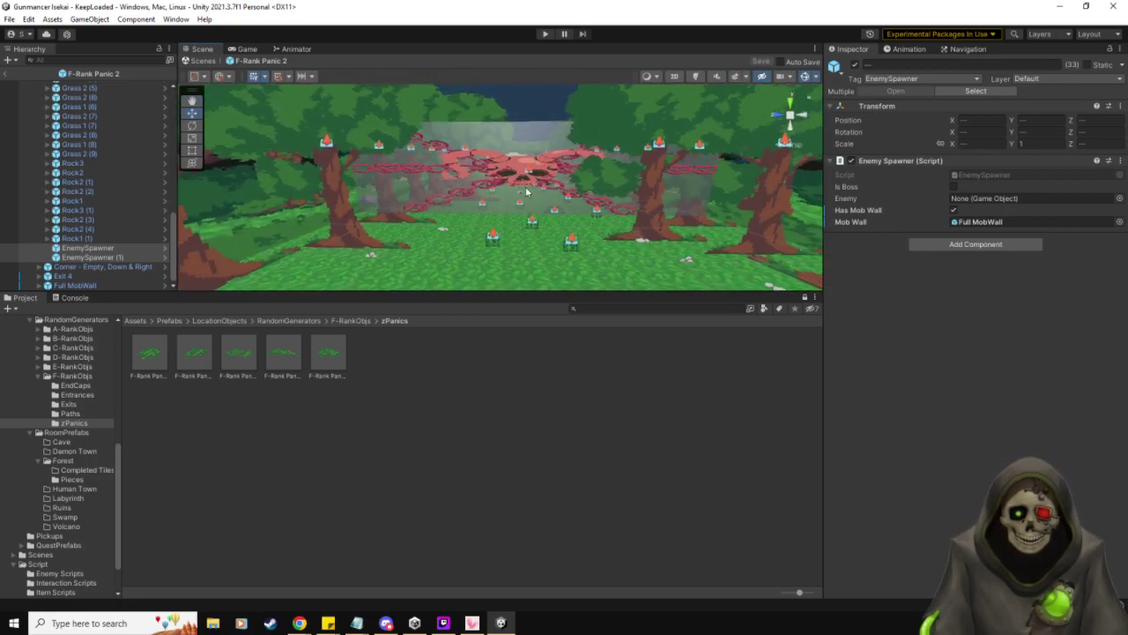
scroll(114, 195, "up", 5)
Open the F-Rank Panic 3 prefab, select its Spawn 3 tile and enlarge the Scene view to examine the maze layout.
double_click(236, 356)
left_click_drag(606, 193, 388, 353, "alt")
left_click(71, 96)
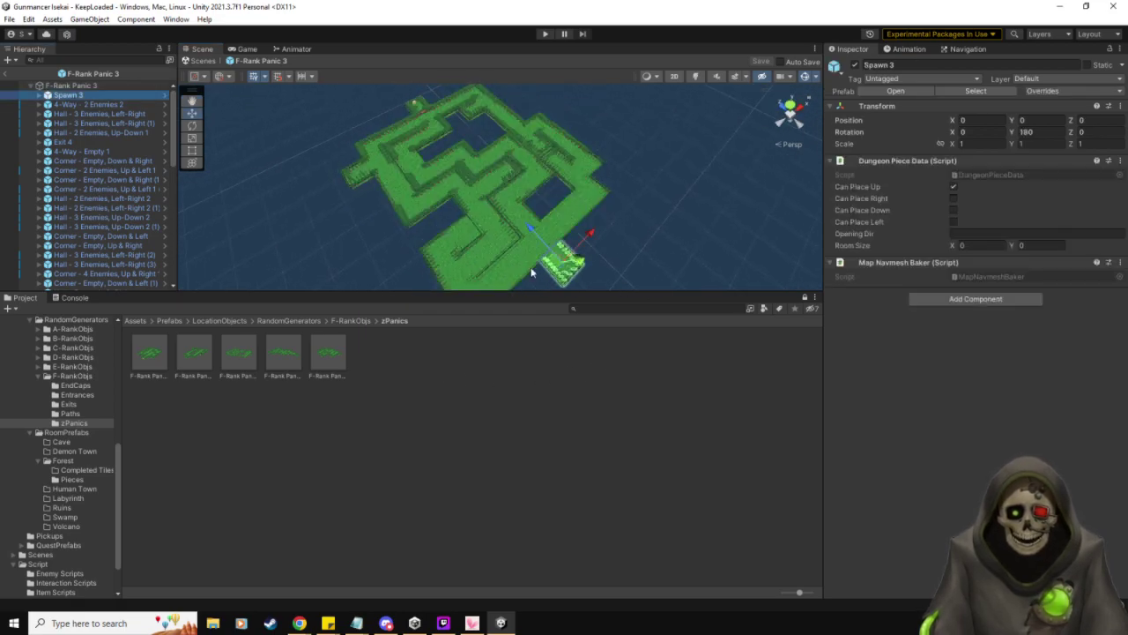
left_click_drag(672, 251, 541, 244, "alt")
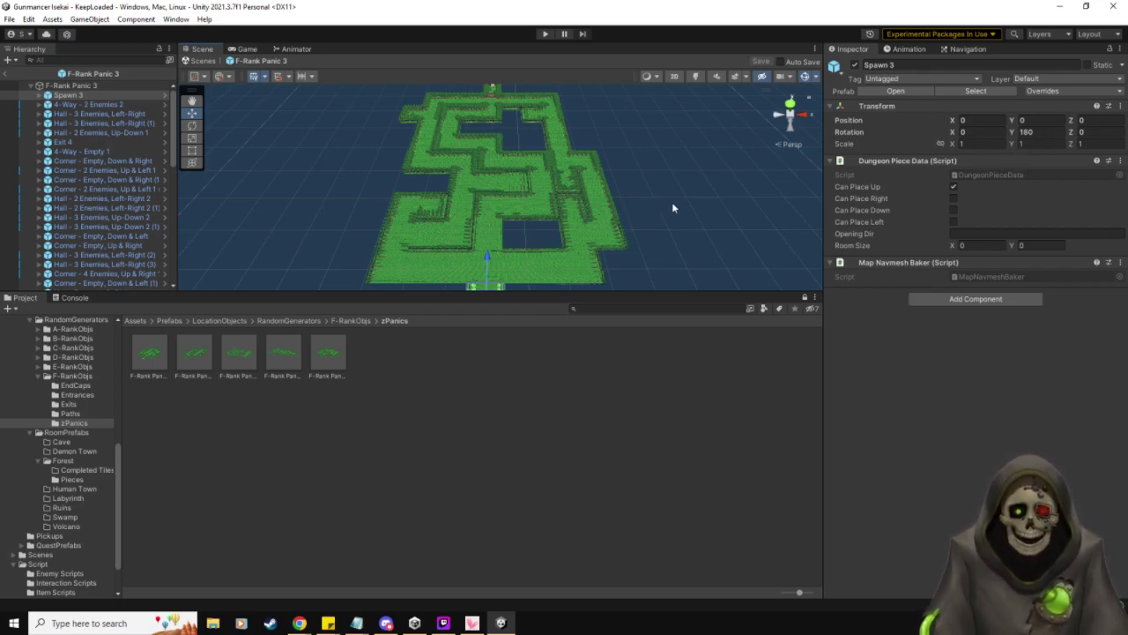
right_click_drag(672, 203, 682, 198)
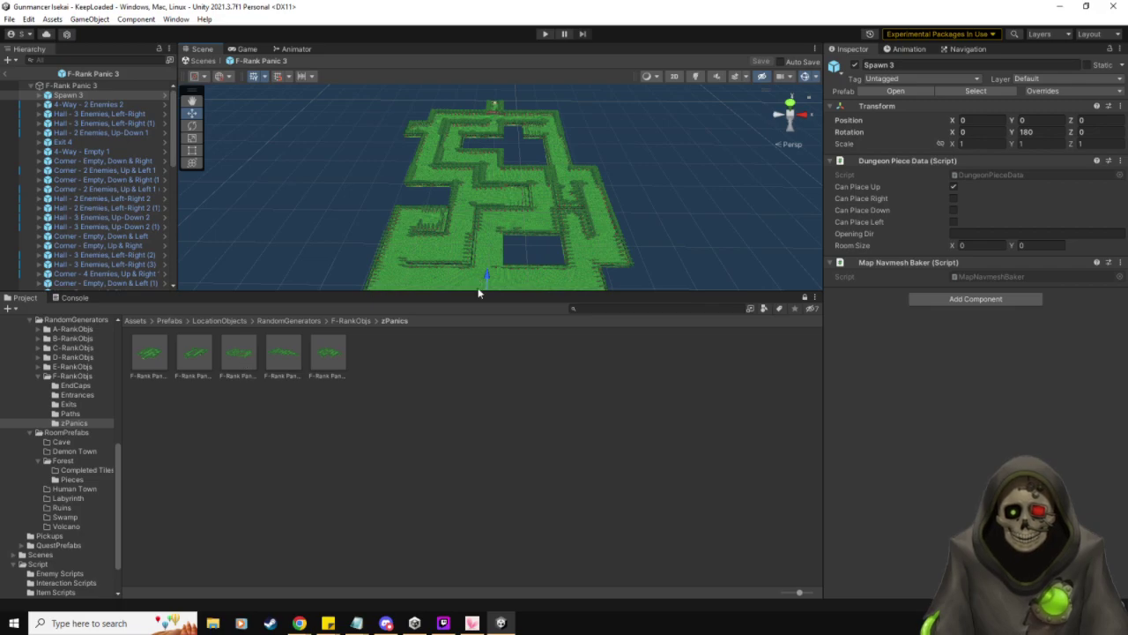
left_click_drag(477, 295, 477, 425)
right_click_drag(656, 291, 655, 322)
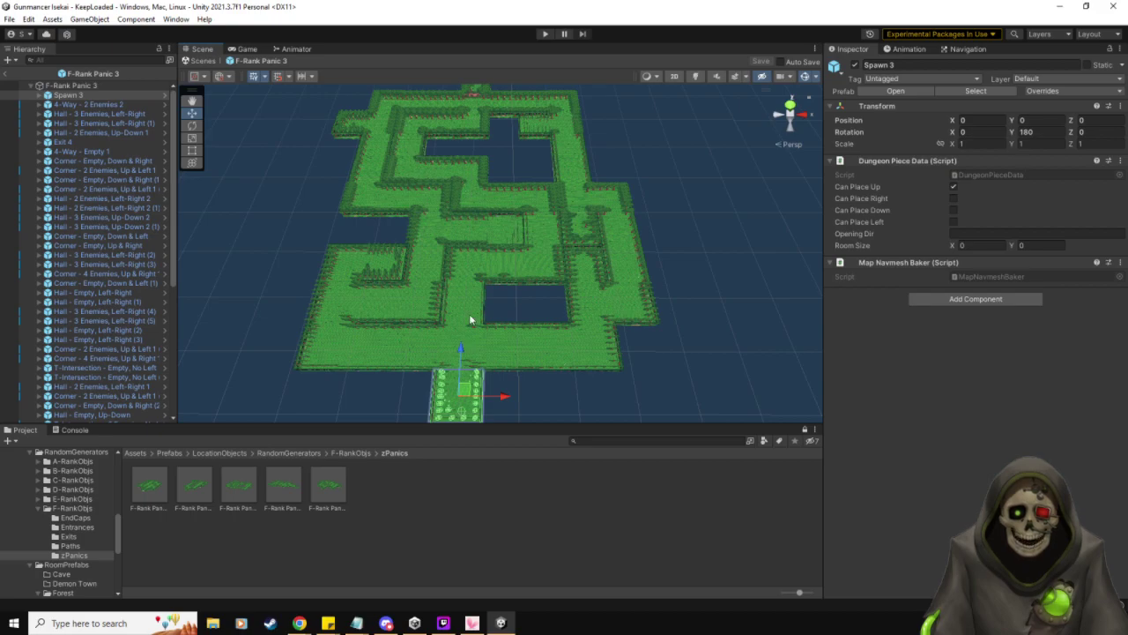
Open the F-Rank Panic 4 prefab and select its Spawn 4 tile to examine the layout from the starting point.
double_click(283, 485)
right_click_drag(636, 256, 638, 282)
key("w")
left_click(74, 95)
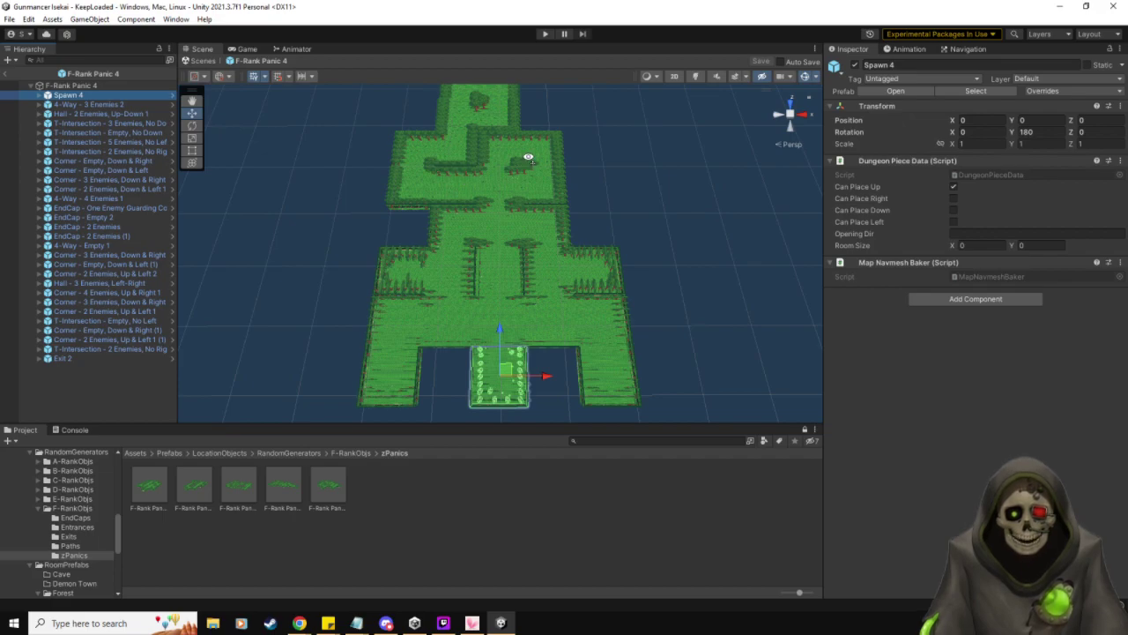
Examine the F-Rank Panic 4 maze from its spawn tile through to the exit at the far end.
right_click_drag(528, 157, 520, 128)
right_click_drag(585, 191, 587, 232)
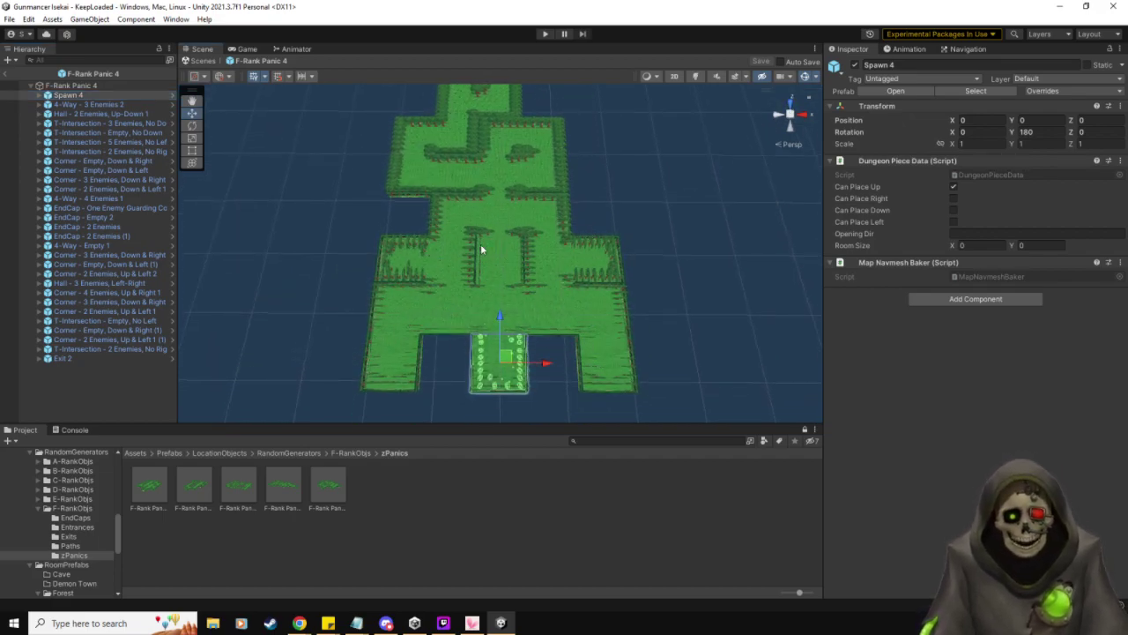
left_click_drag(647, 276, 521, 267, "alt")
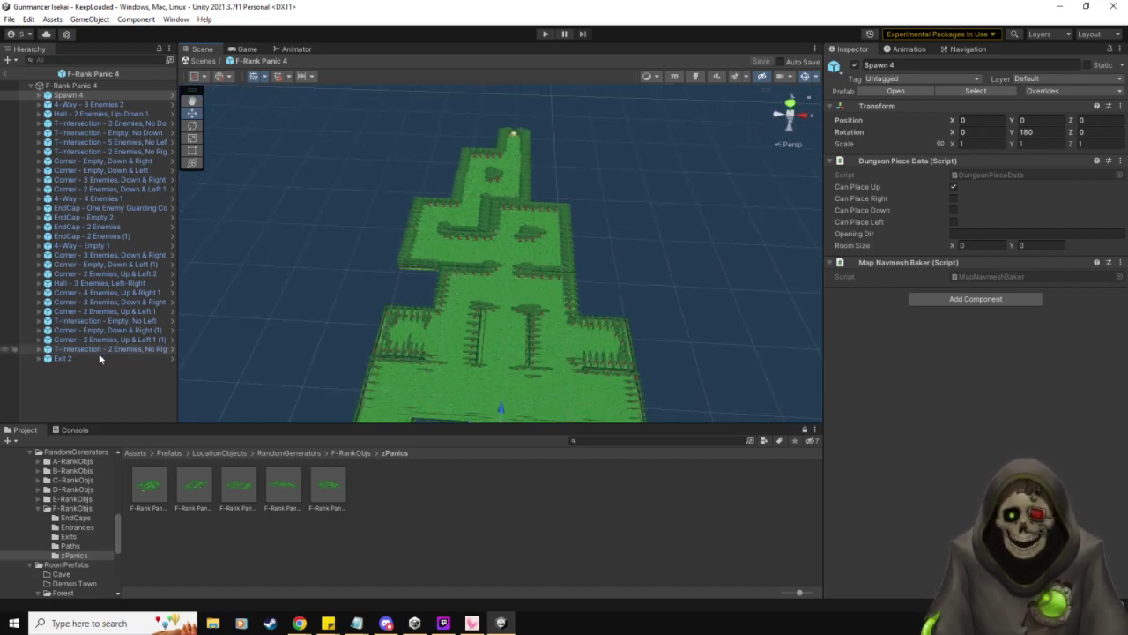
left_click_drag(378, 301, 666, 216, "alt")
right_click_drag(666, 216, 597, 219)
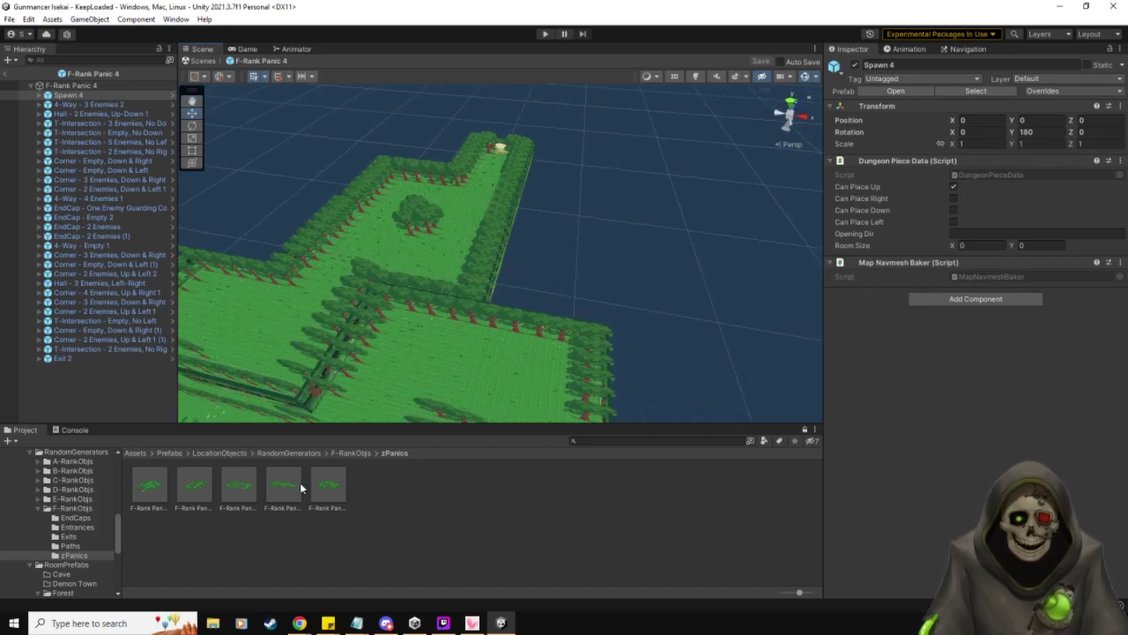
Open the F-Rank Panic 5 prefab and select its Spawn 5 tile to examine the layout from the starting point.
double_click(327, 490)
left_click_drag(639, 396, 680, 377, "alt")
left_click(680, 377)
left_click(88, 93)
left_click_drag(803, 343, 532, 371, "alt")
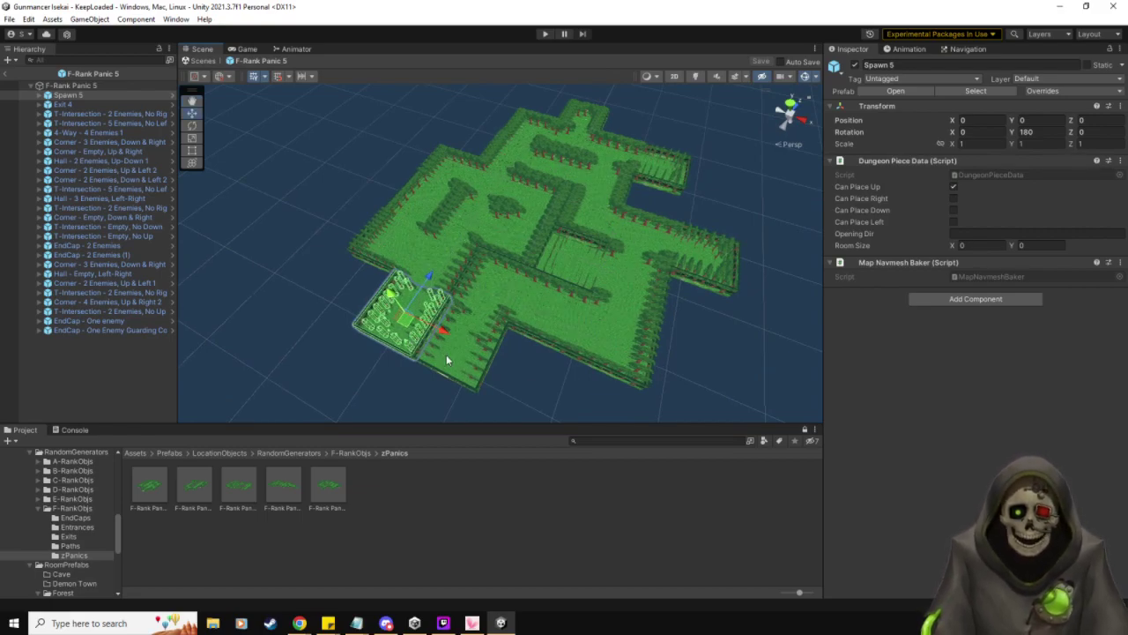
Select the F-Rank Panic 5 path tiles between Exit 4 and EndCap - One enemy, excluding the two EndCap - 2 Enemies tiles.
left_click(93, 114)
left_click(101, 311, "shift")
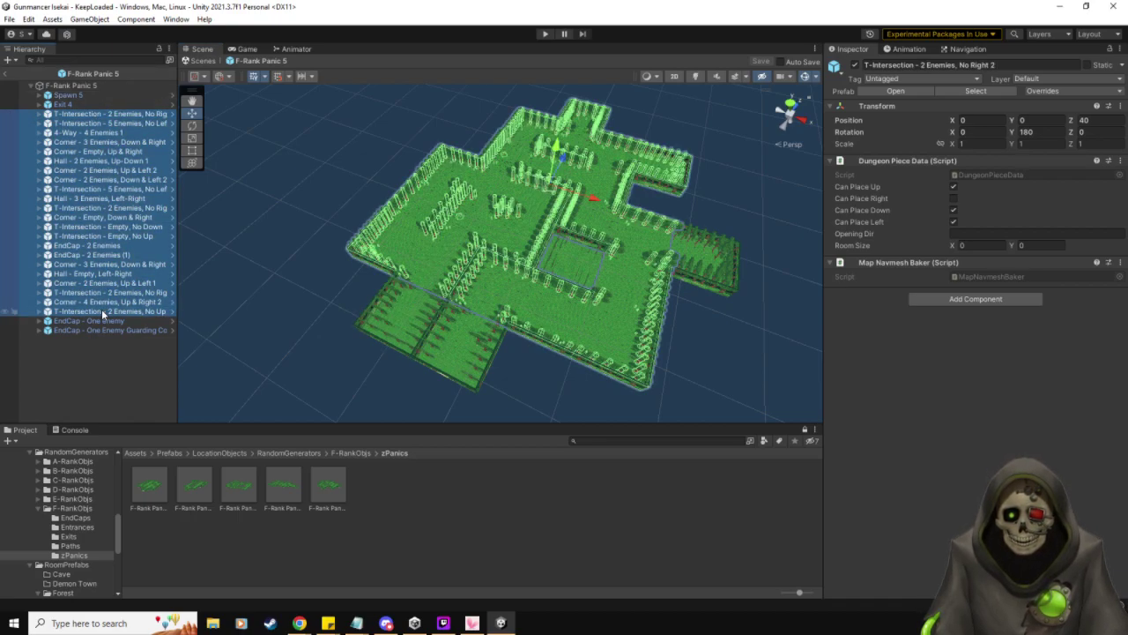
left_click(80, 254, "ctrl")
left_click(79, 246, "ctrl")
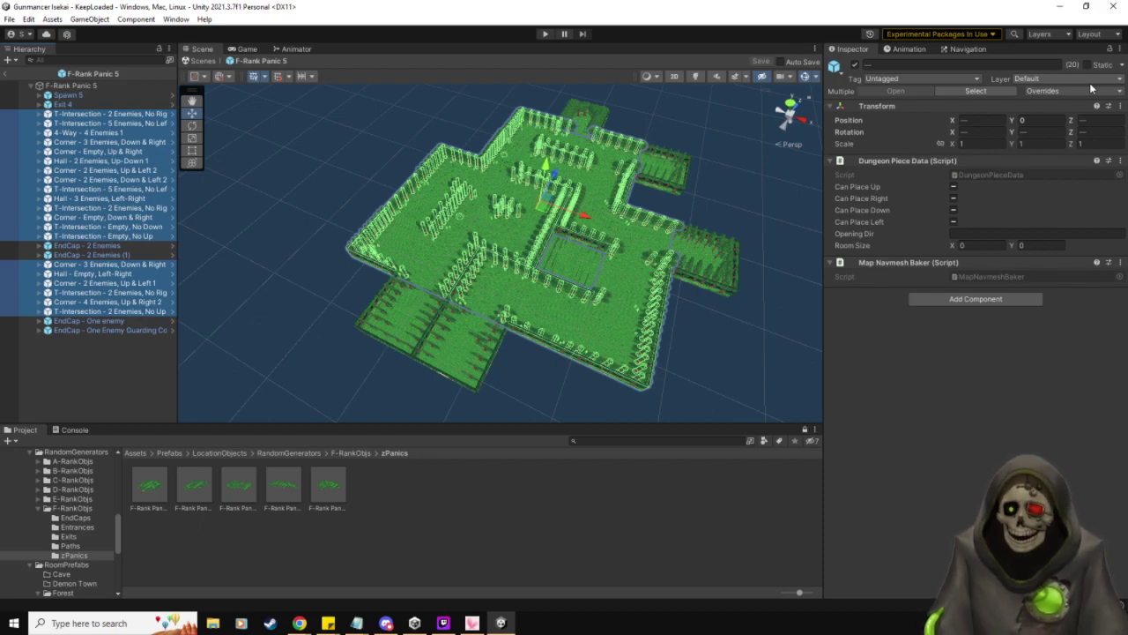
Leave the prefab, collapse the F-RankObjs, Forest and RoomPrefabs folders, and select the F-RankRandom prefab in RandomGenerators.
left_click(10, 74)
left_click(38, 507)
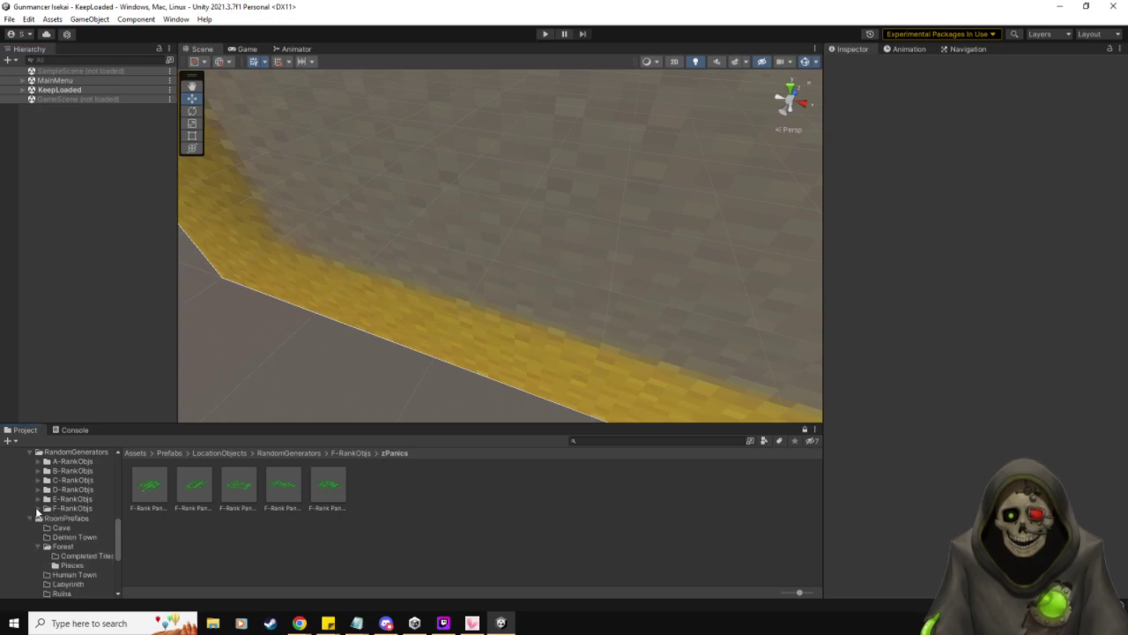
left_click(37, 547)
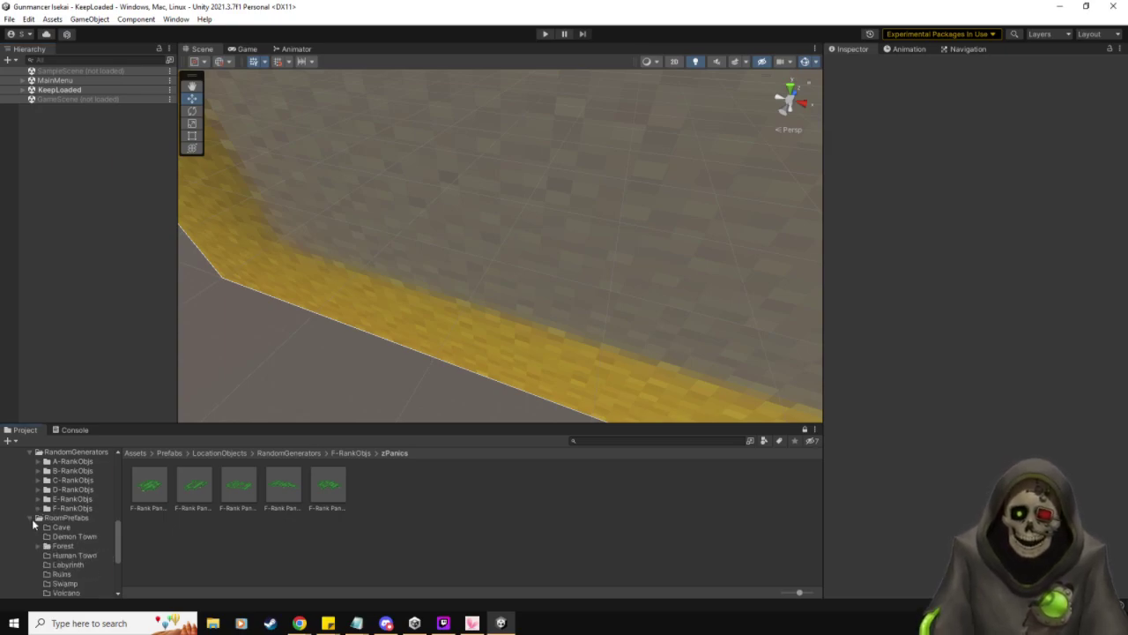
left_click(32, 518)
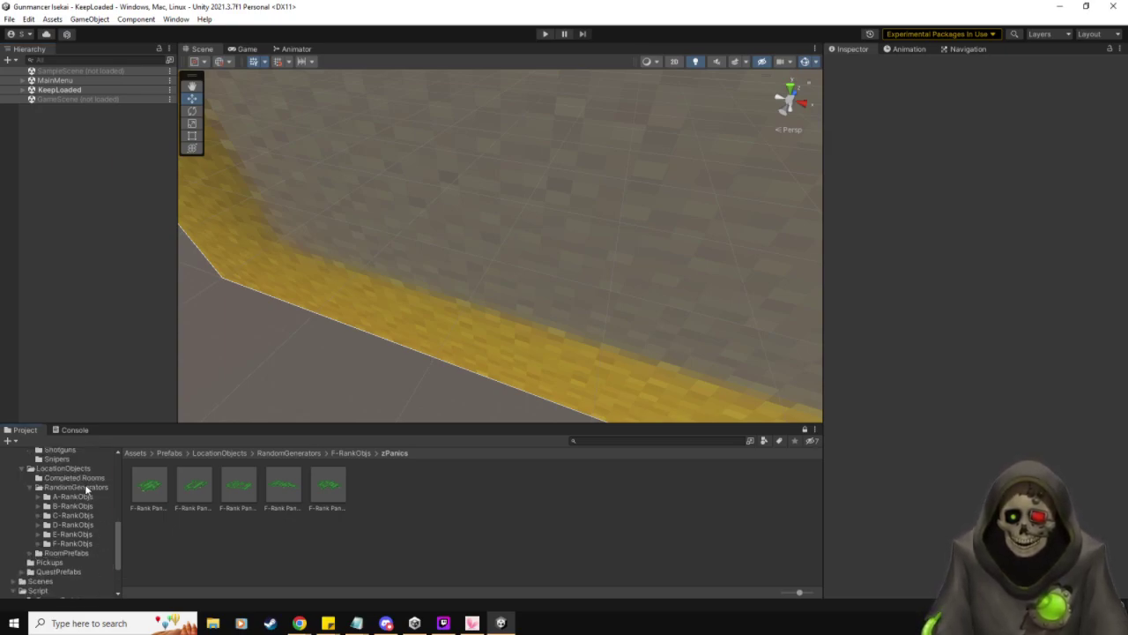
left_click(83, 487)
left_click(635, 492)
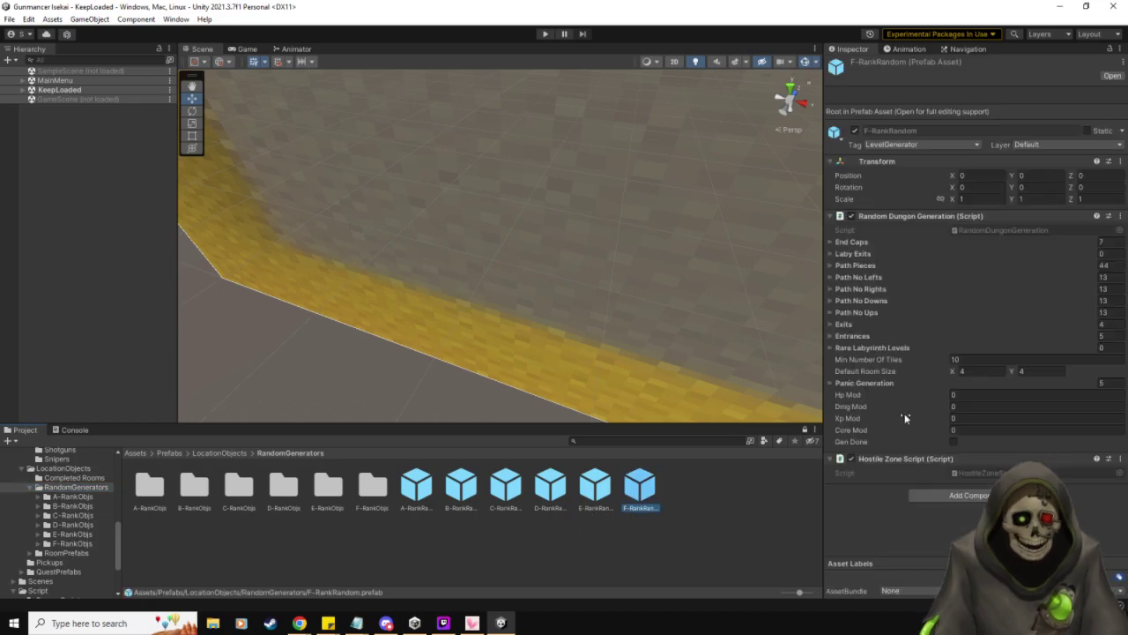
Set the F-RankRandom generator's Min Number Of Tiles to 30.
left_click(978, 358)
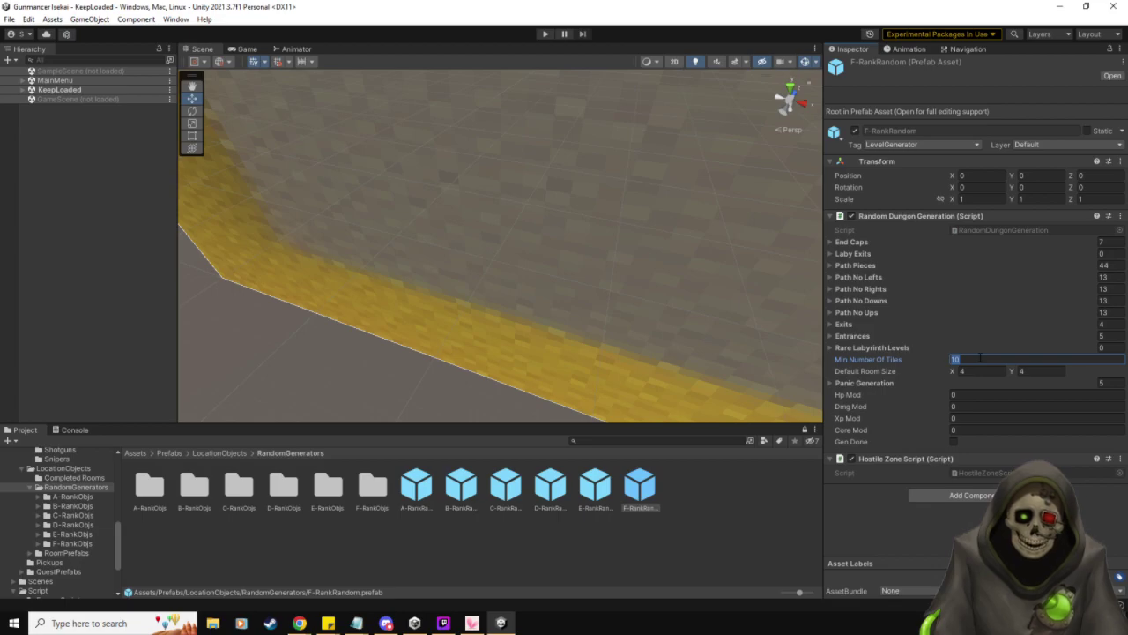
type("30")
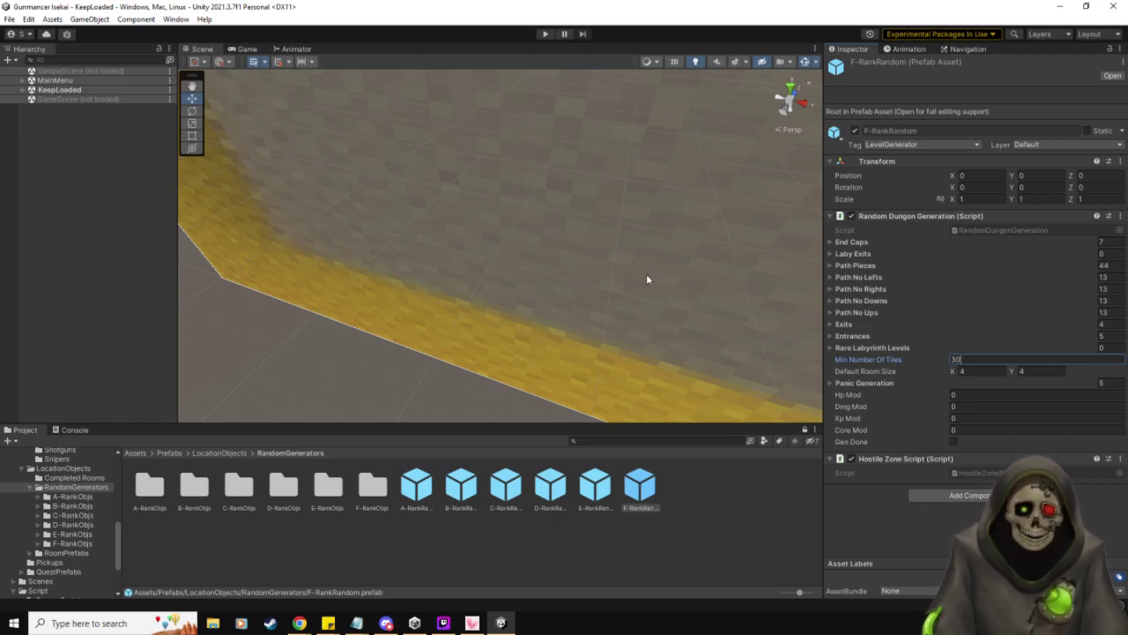
left_click(856, 521)
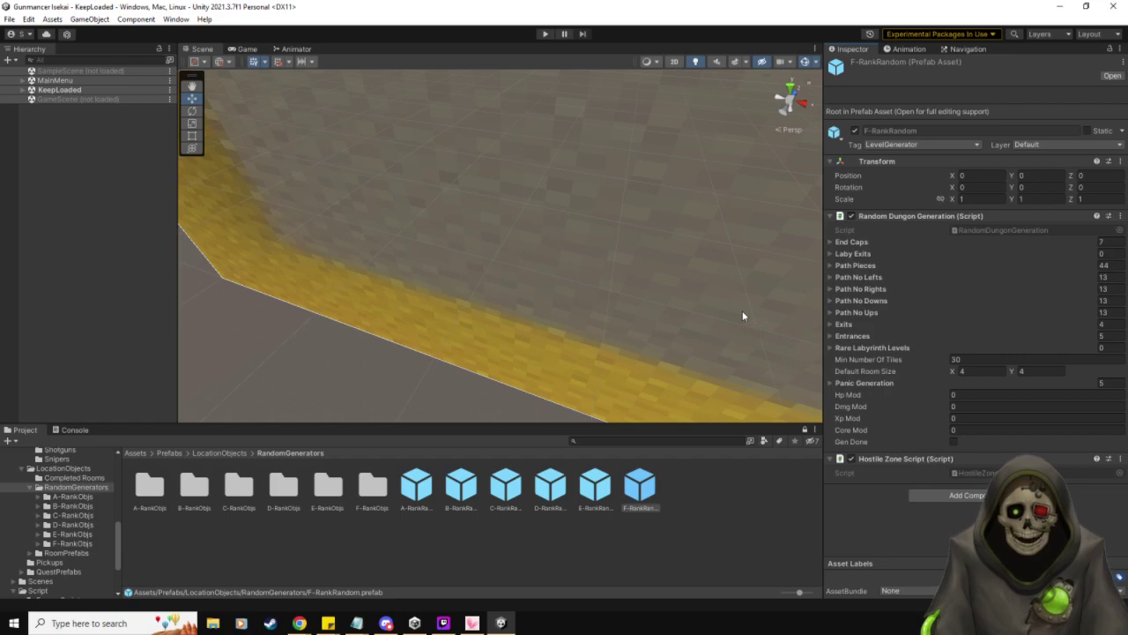
Run the game, continue the saved game and accept the F-rank Shallow Forest slime quest from the quest board.
left_click(544, 34)
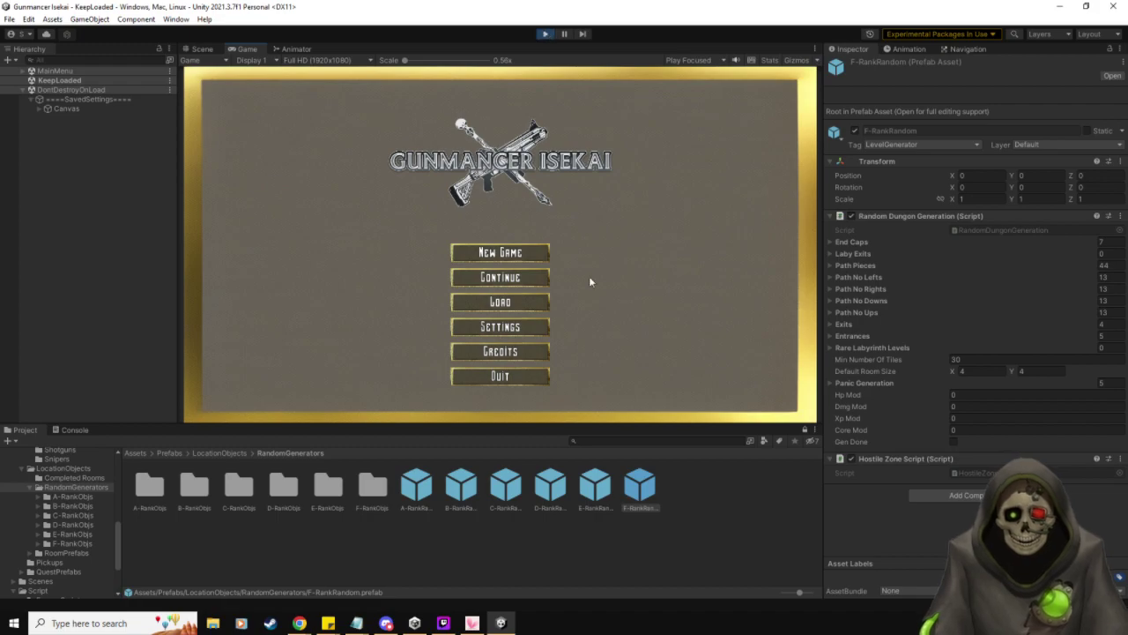
left_click(489, 280)
key("w")
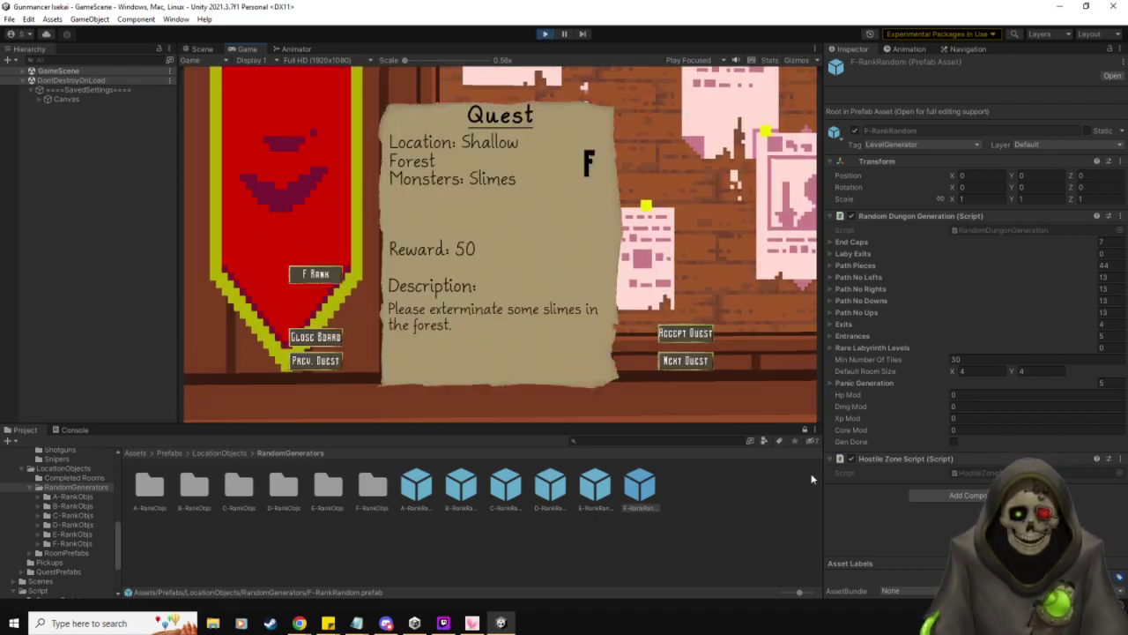
left_click(703, 337)
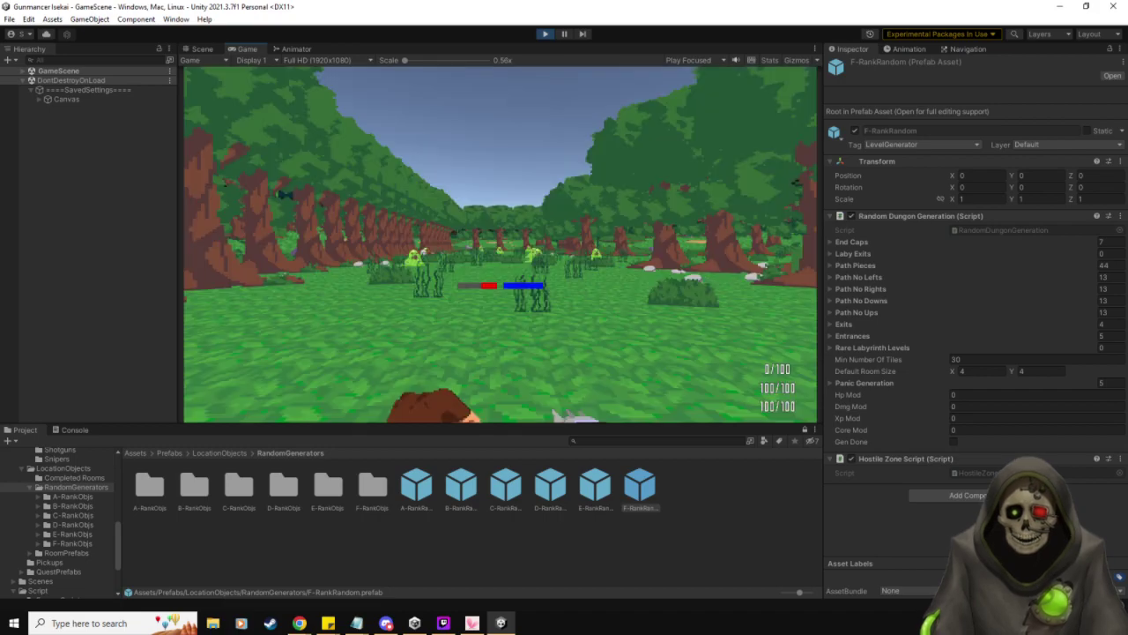
Pause the game and expand GameScene, F-RankRandom(Clone) and F-Rank Panic 1(Clone) to examine which tiles the level loaded.
key("Escape")
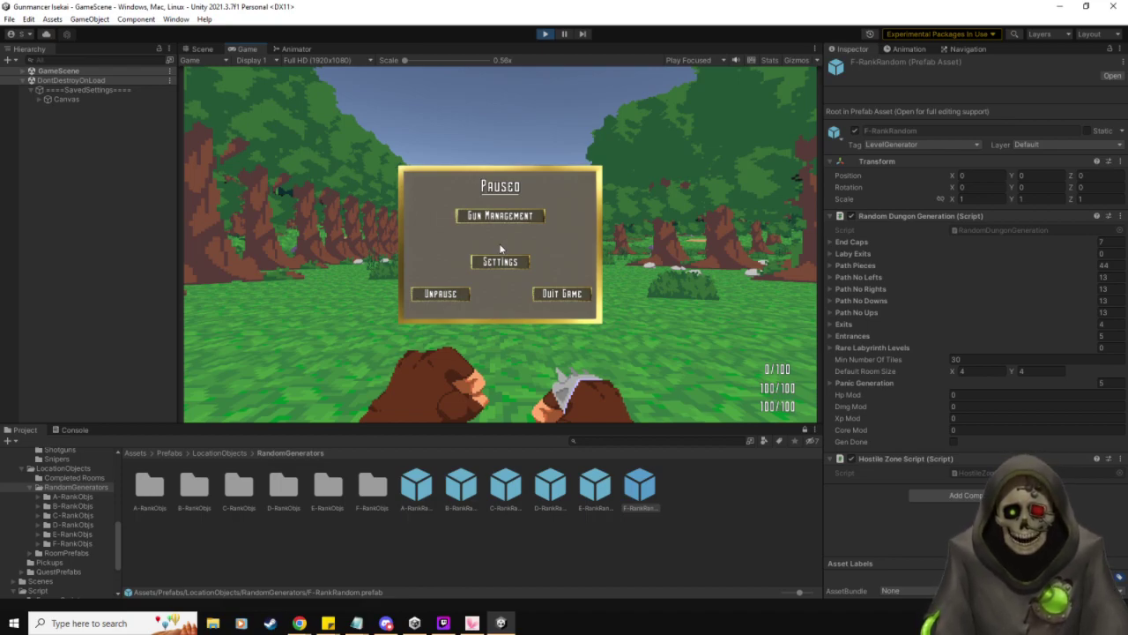
left_click(24, 71)
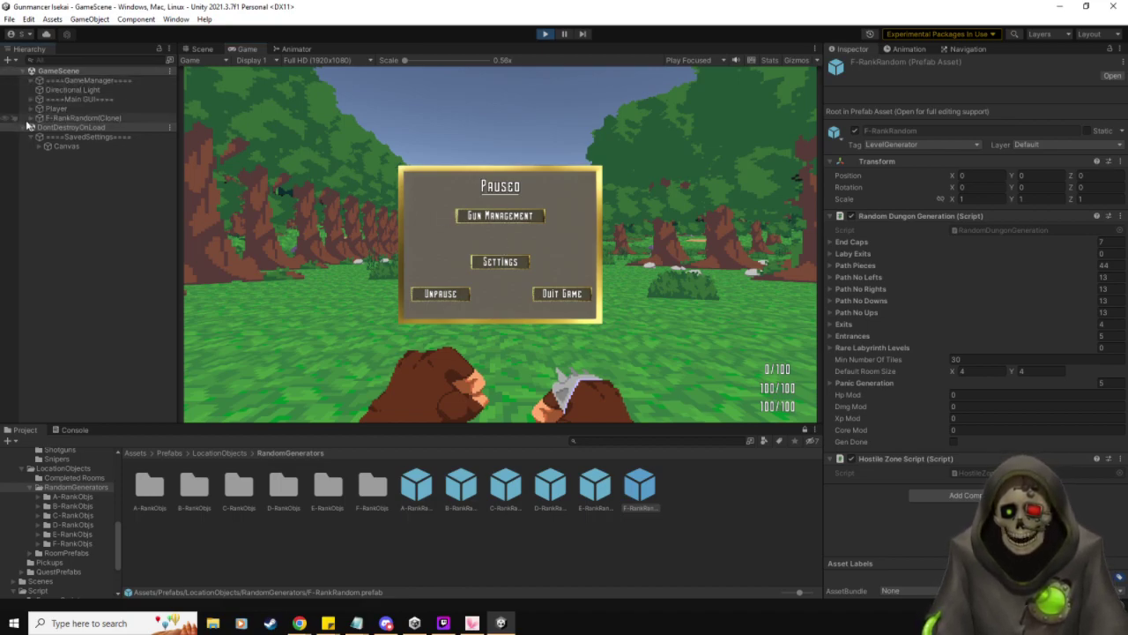
left_click(30, 117)
scroll(72, 204, "down", 3)
scroll(73, 204, "up", 3)
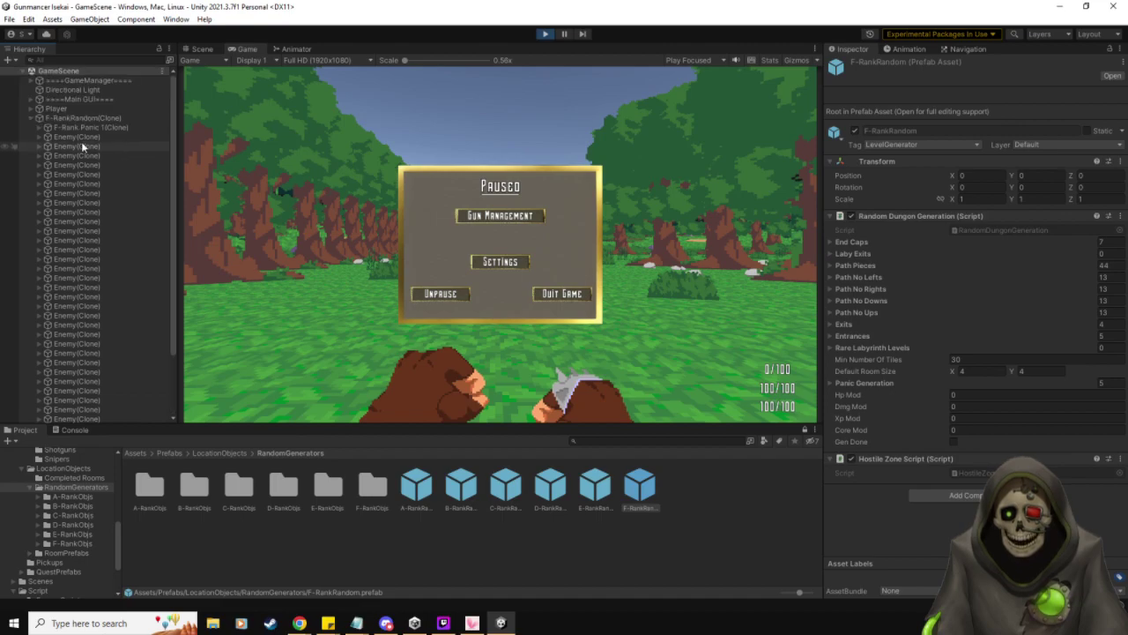
left_click(40, 127)
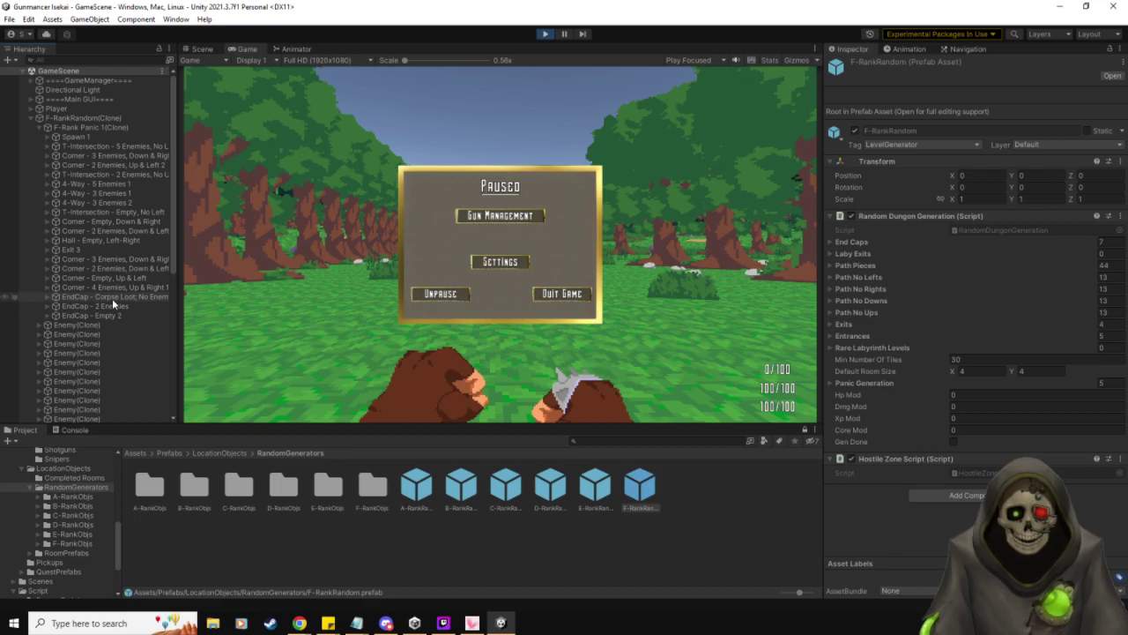
Stop and rerun the game, continue the saved game and accept the quest again to generate another forest level.
left_click(545, 35)
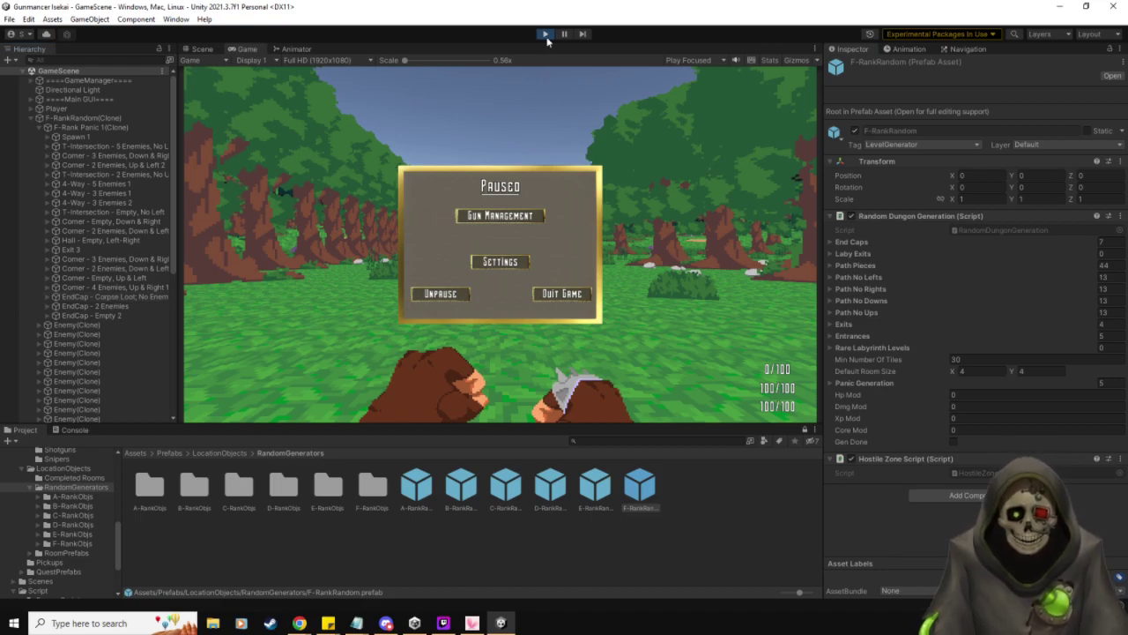
left_click(545, 34)
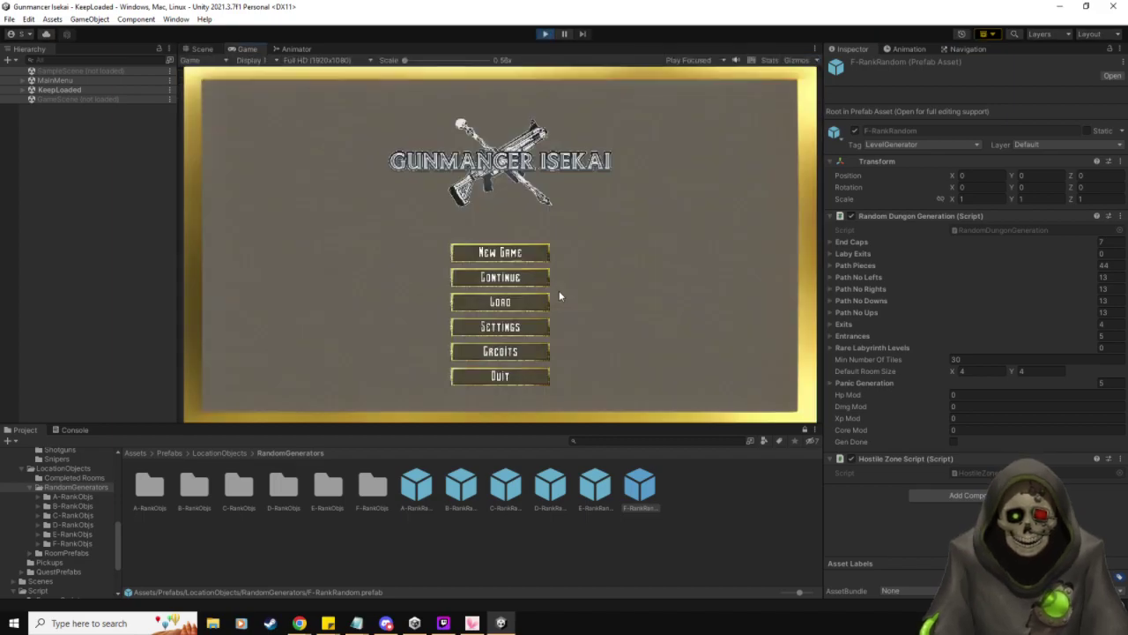
left_click(542, 280)
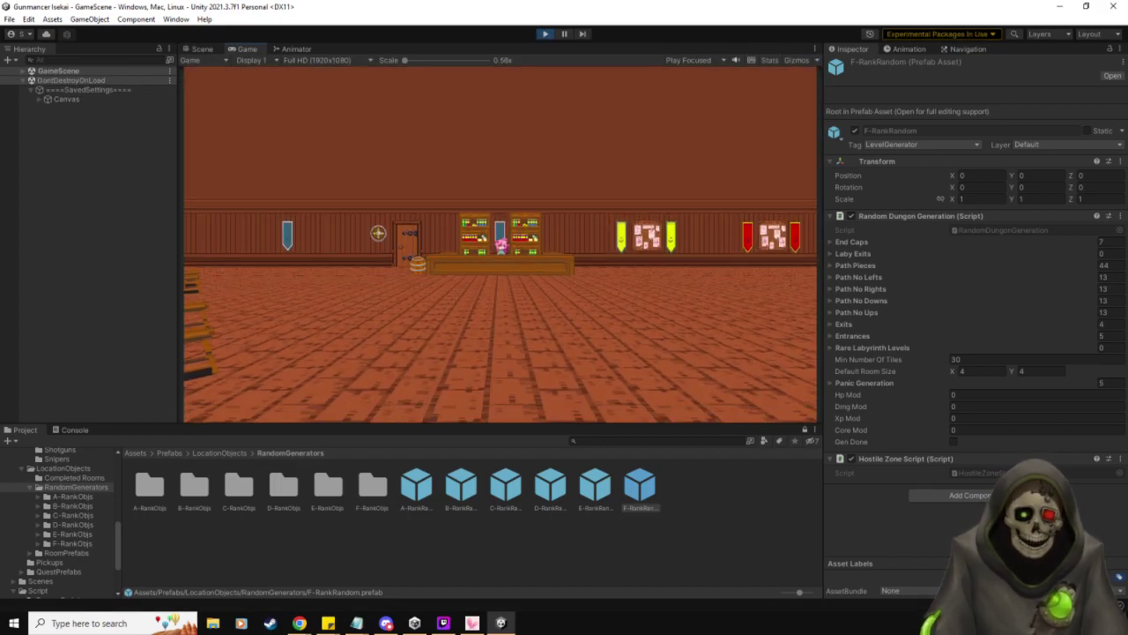
key("w")
key("w")
key("e")
left_click(694, 335)
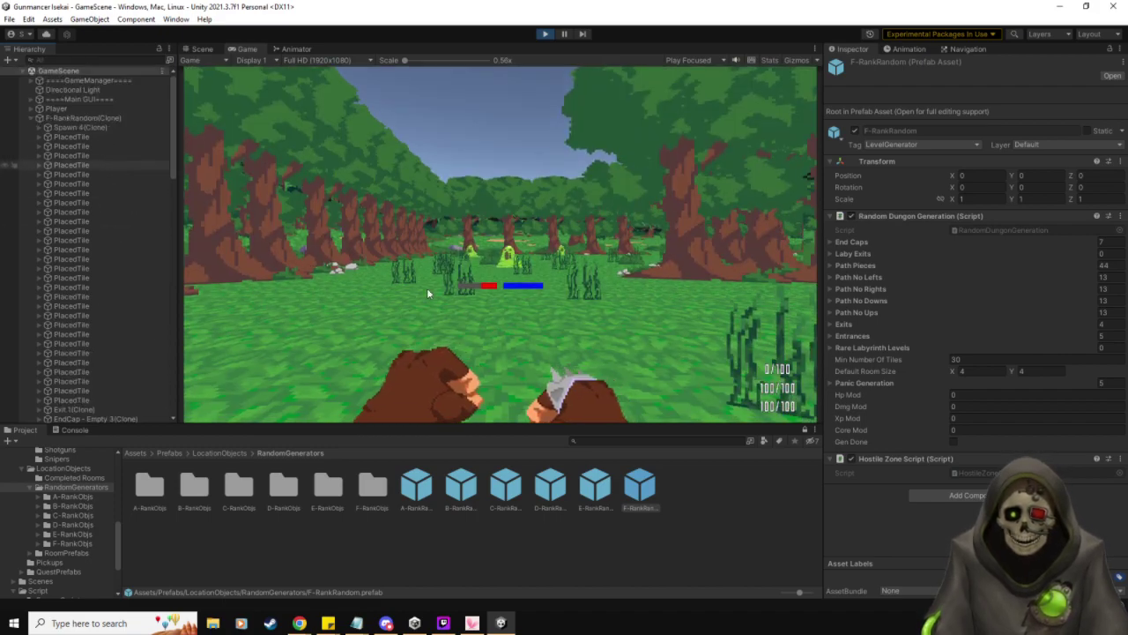
Pause the game, inspect the generated map in the Scene view from Spawn 4(Clone), and select the PlacedTile whose walls block the path.
key("Escape")
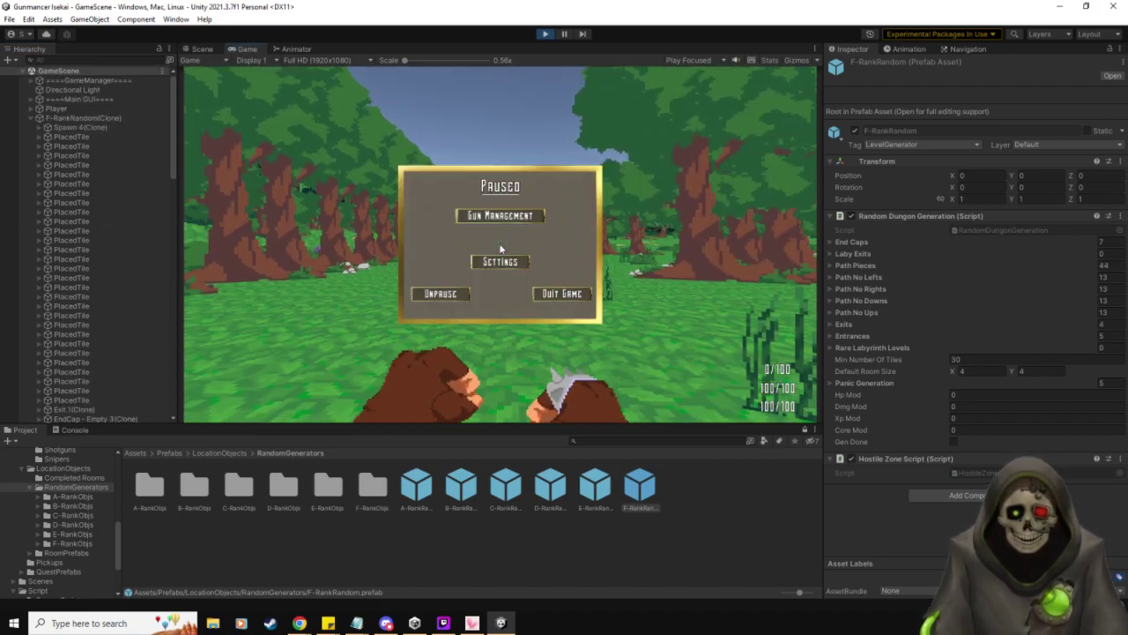
left_click(203, 50)
right_click_drag(604, 247, 528, 300)
left_click(101, 127)
mouse_move(598, 323)
right_mouse_down()
mouse_move(634, 285)
mouse_move(572, 335)
mouse_move(622, 290)
mouse_move(509, 239)
mouse_move(491, 252)
mouse_move(520, 266)
mouse_move(514, 255)
mouse_move(569, 255)
mouse_move(658, 353)
mouse_move(235, 166)
mouse_move(247, 123)
mouse_move(253, 142)
right_mouse_up()
key("w")
right_click_drag(252, 142, 586, 250)
left_click(586, 249)
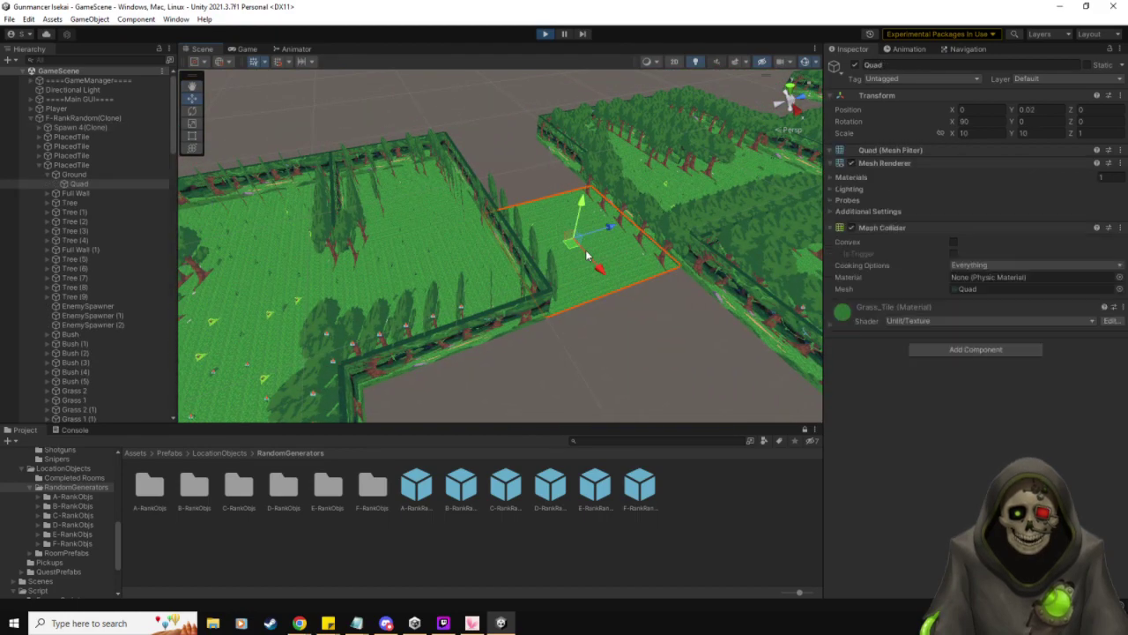
left_click(75, 166)
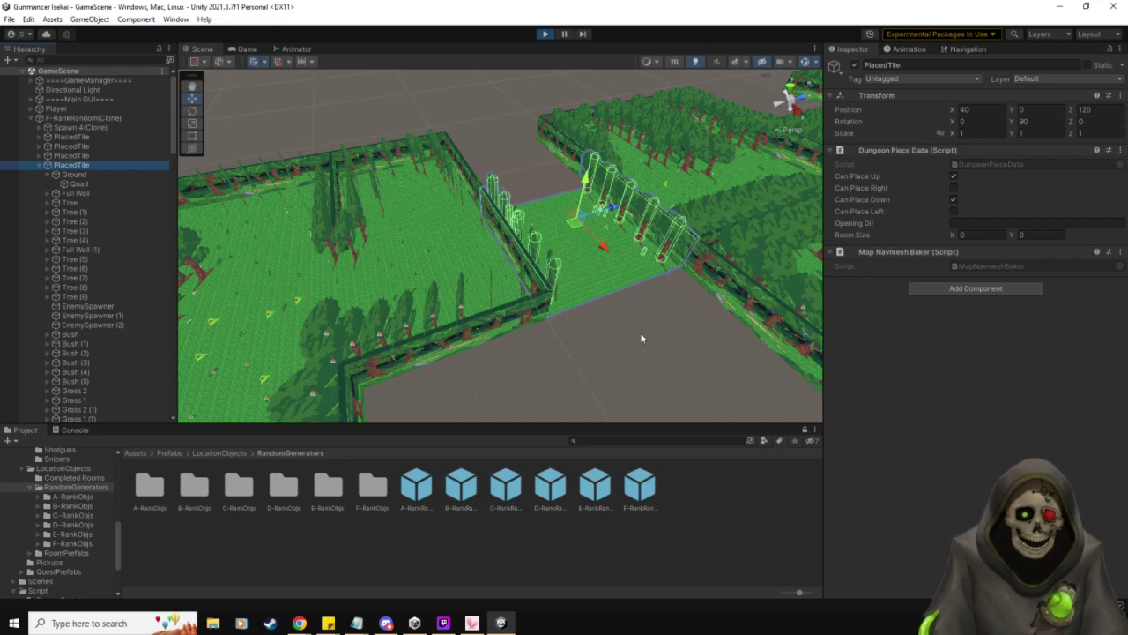
Set the blocking hall tile's Y rotation to 0 and reselect the tile to check its alignment with the path.
right_click_drag(617, 342, 838, 362)
key("a")
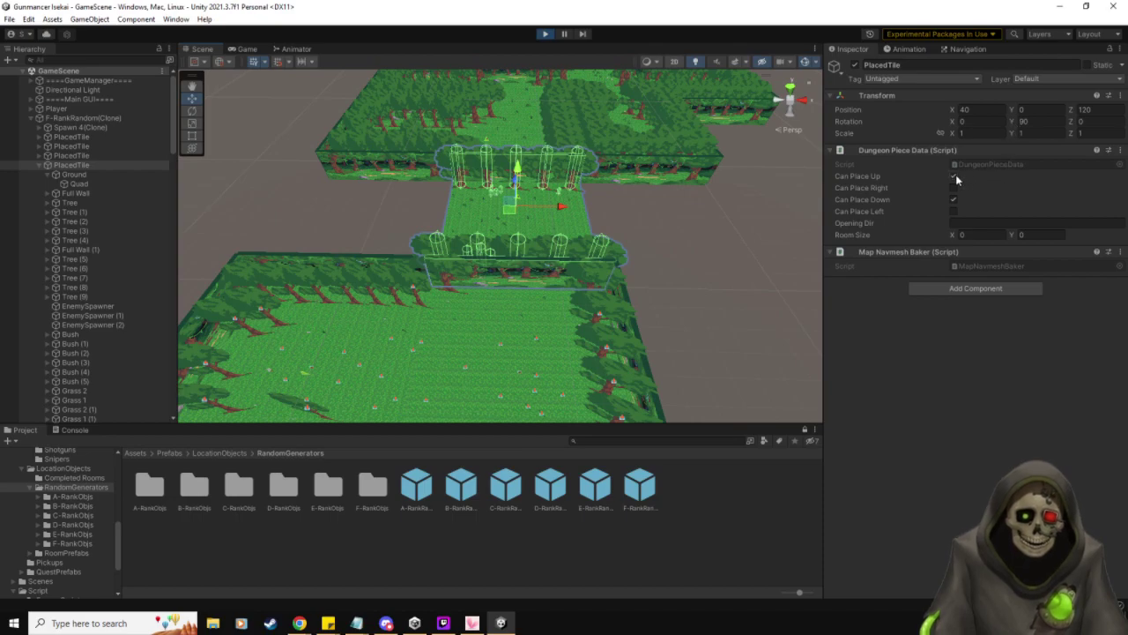
left_click(954, 201)
left_click(1035, 120)
type("0")
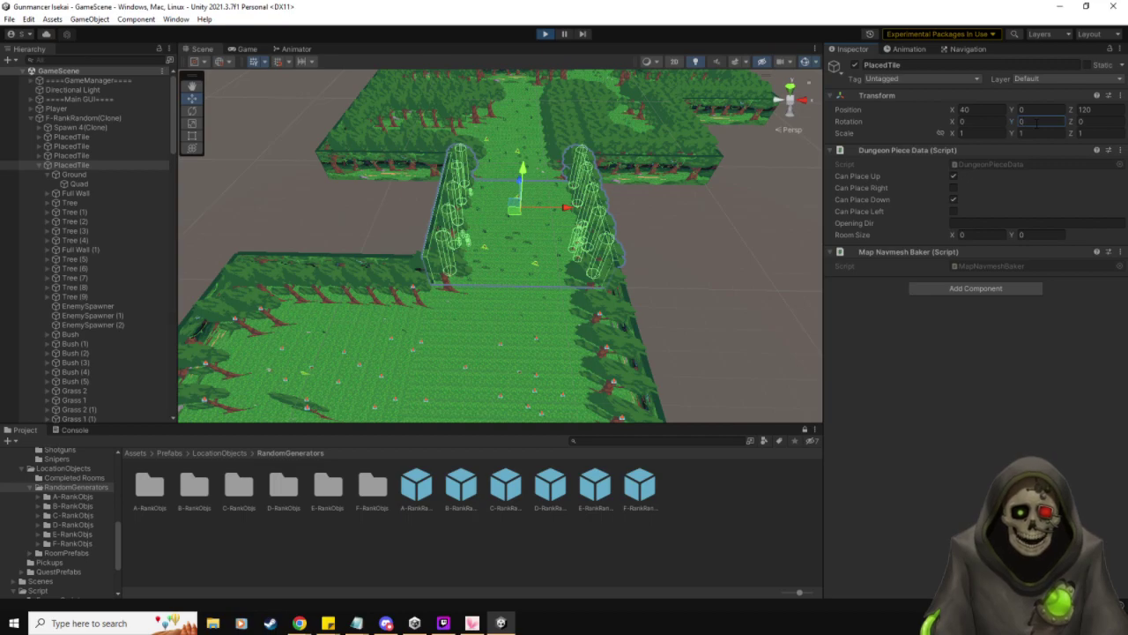
left_click(751, 295)
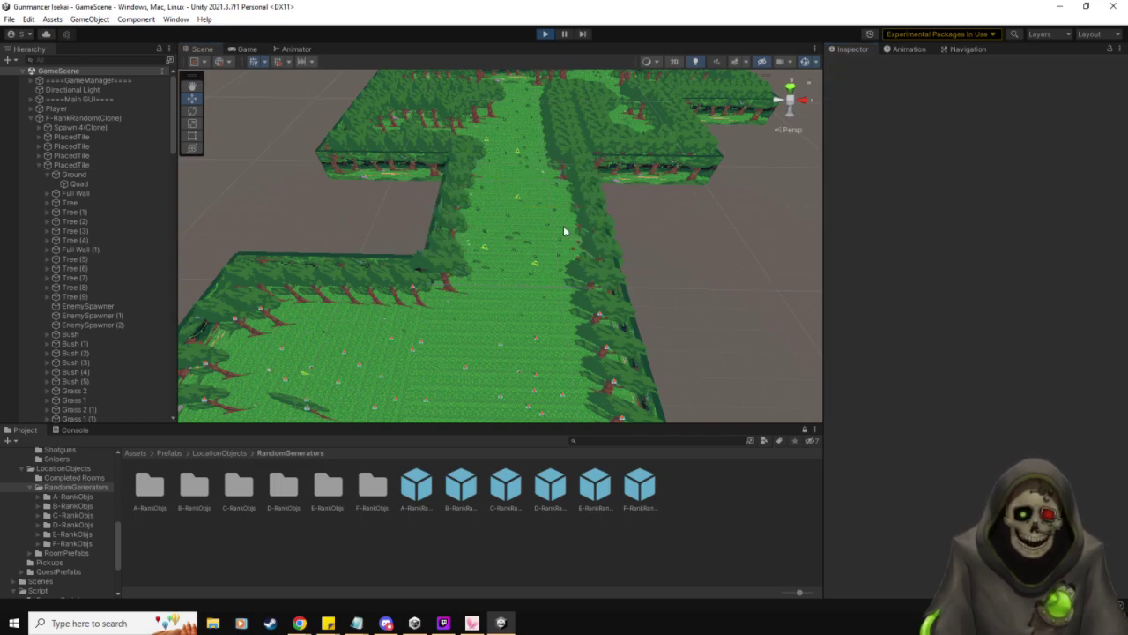
left_click(518, 221)
left_click(85, 166)
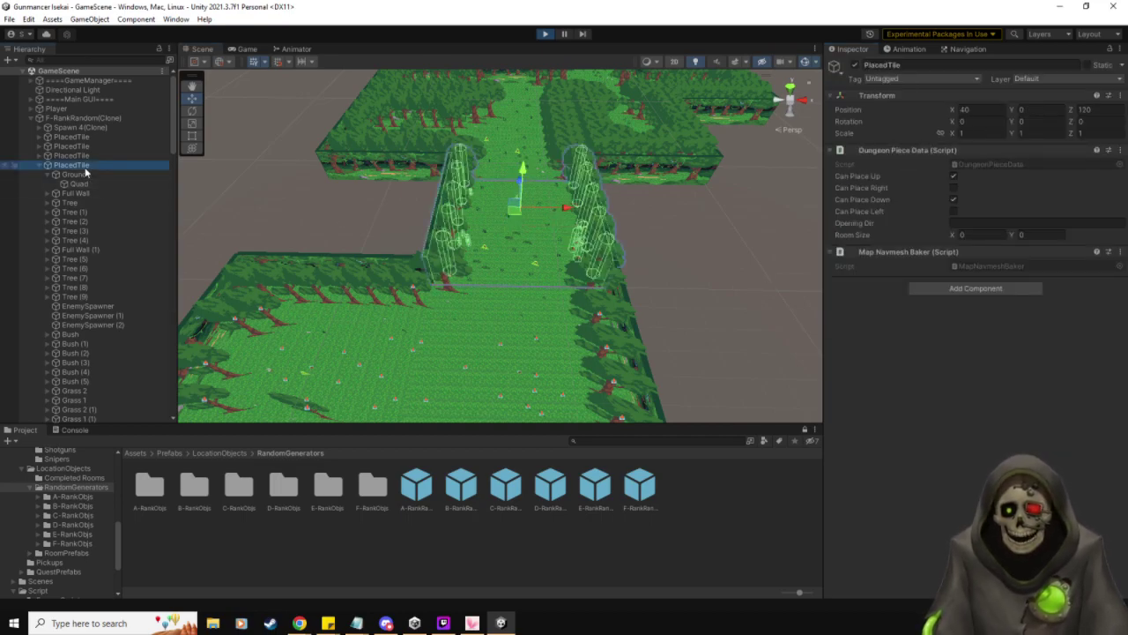
Try the hall tile with a Y rotation of 90 and clear the value again to compare both orientations.
left_click_drag(725, 282, 688, 309, "alt")
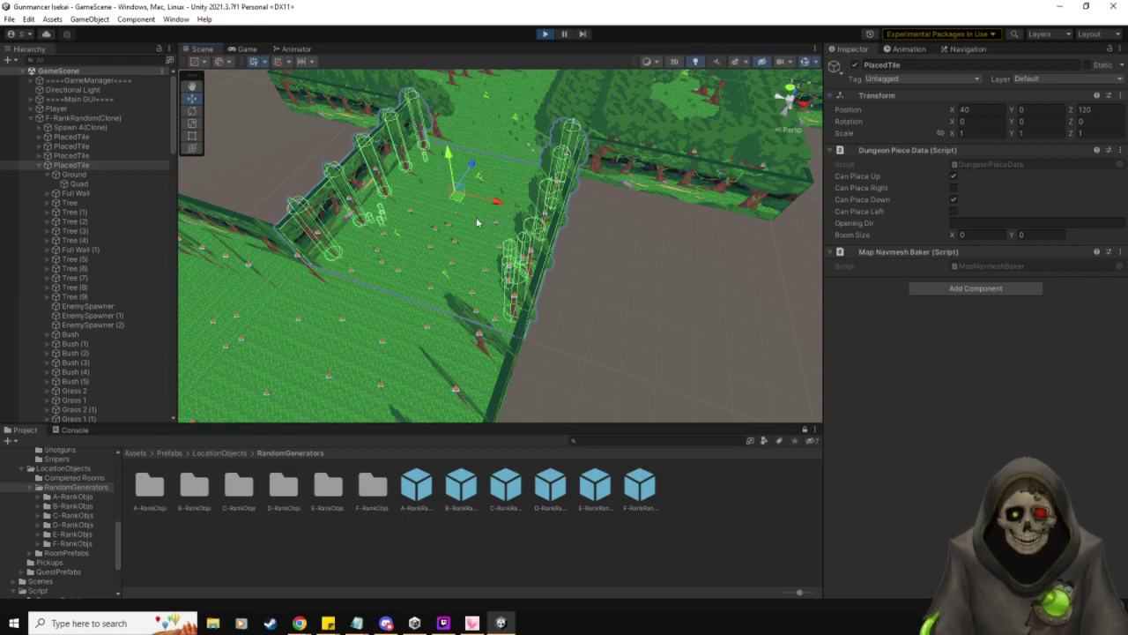
right_click_drag(657, 289, 624, 284)
left_click(1036, 120)
type("90")
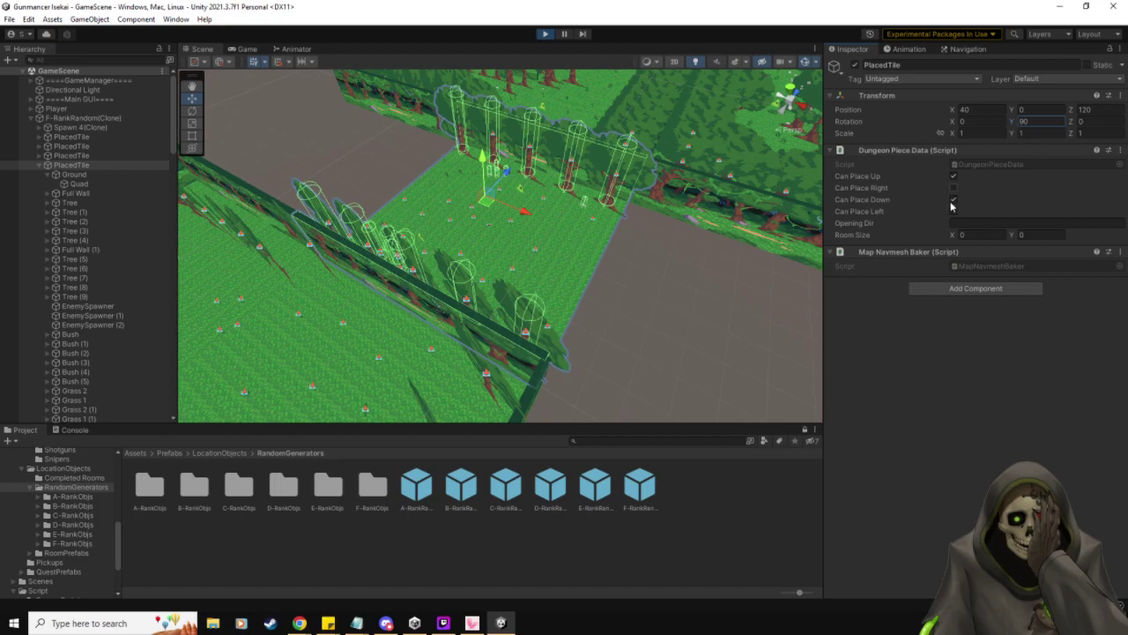
key("BackSpace")
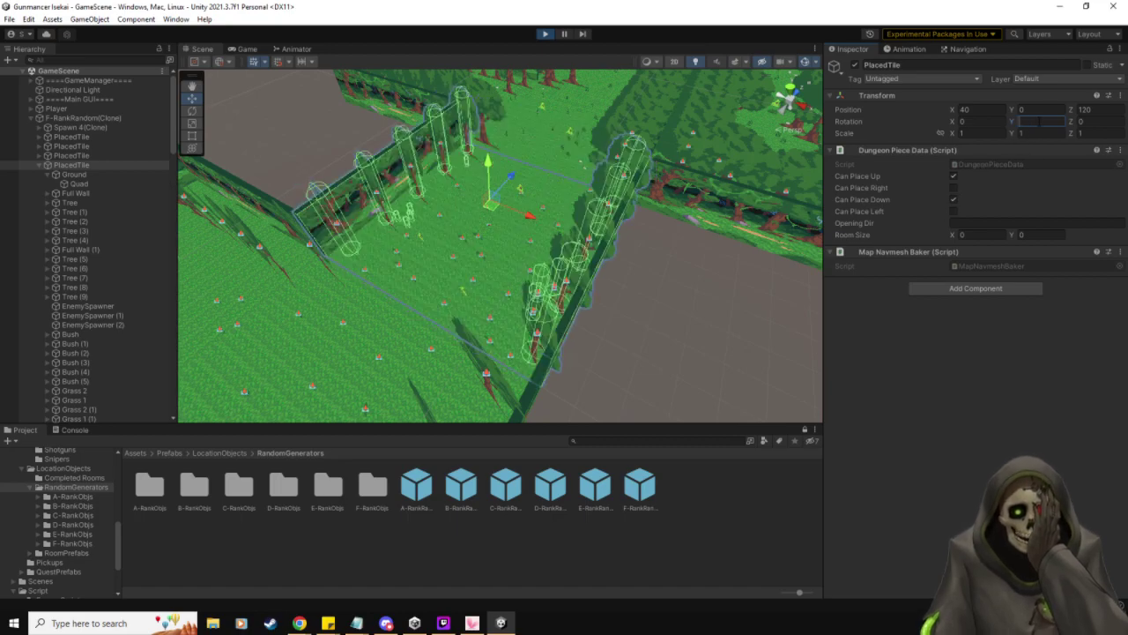
Examine the whole generated forest map surrounding the rotated hall tile from a distance.
right_click_drag(675, 328, 485, 314)
left_click_drag(485, 313, 373, 239, "alt")
right_click_drag(373, 239, 372, 239)
key("w")
key("a")
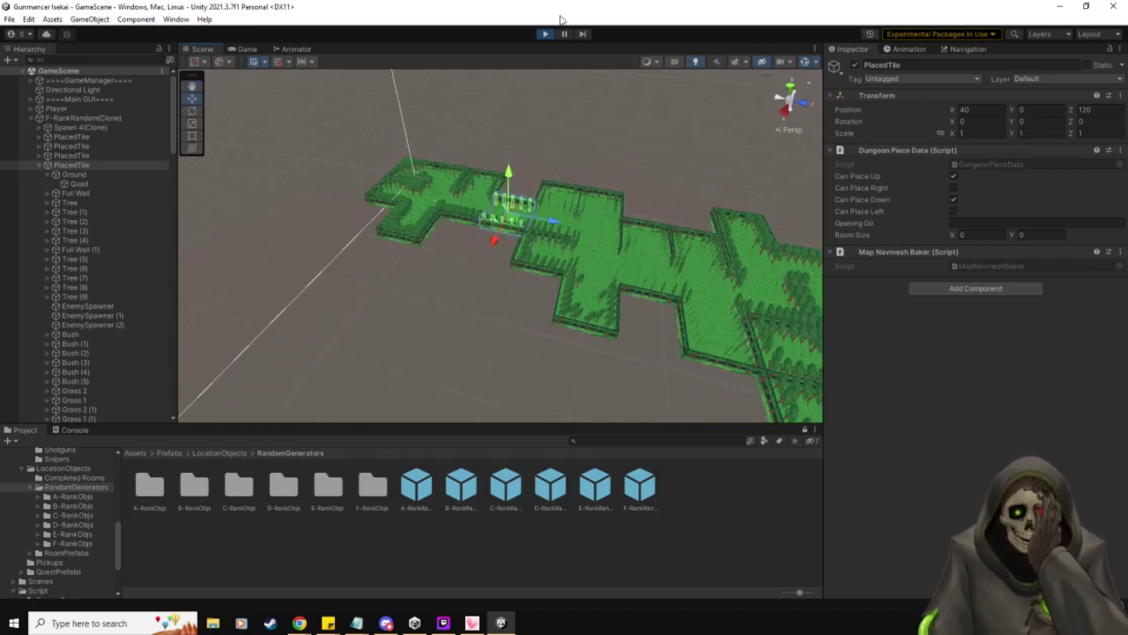
Stop the running game and browse the tile prefabs in the Paths folder of F-RankObjs.
left_click(546, 34)
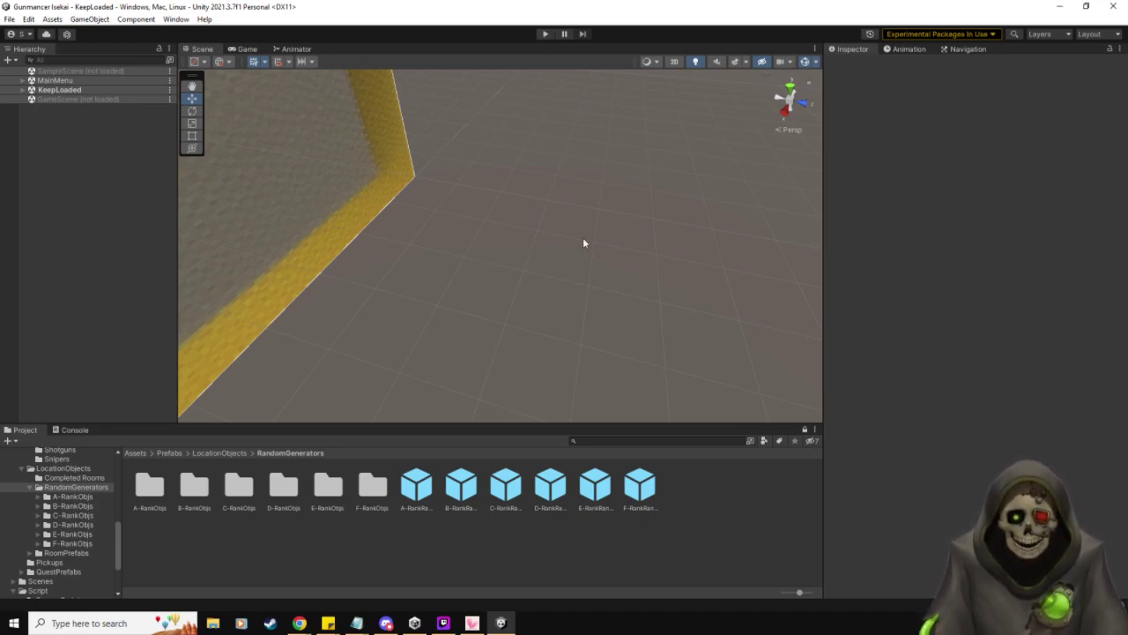
left_click(39, 544)
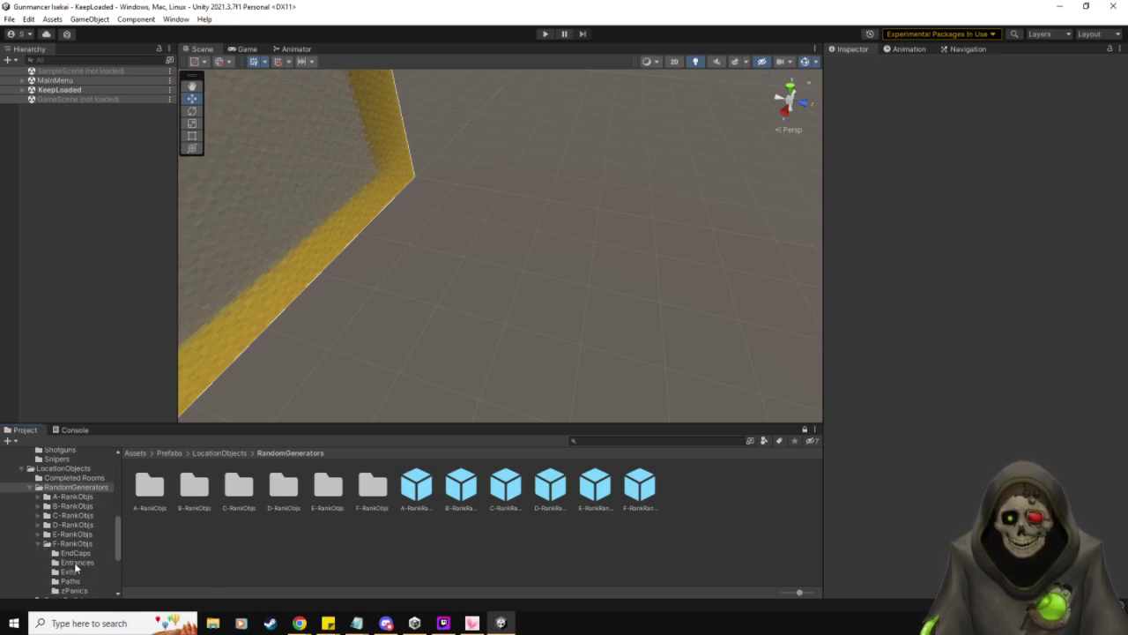
left_click(71, 581)
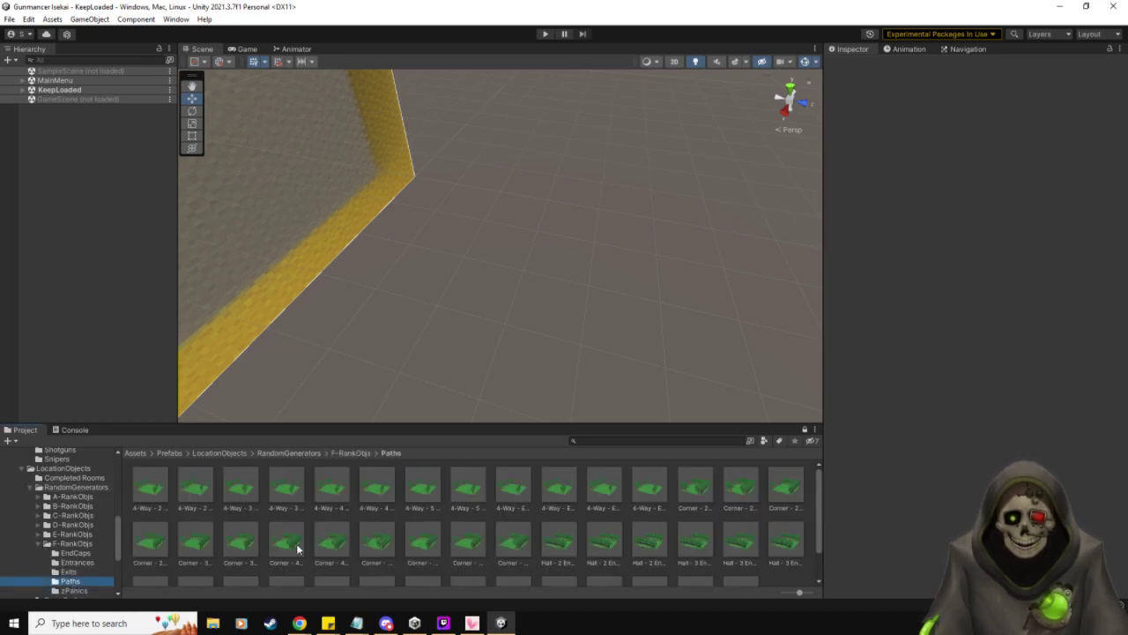
scroll(298, 550, "down", 2)
scroll(298, 550, "down", 1)
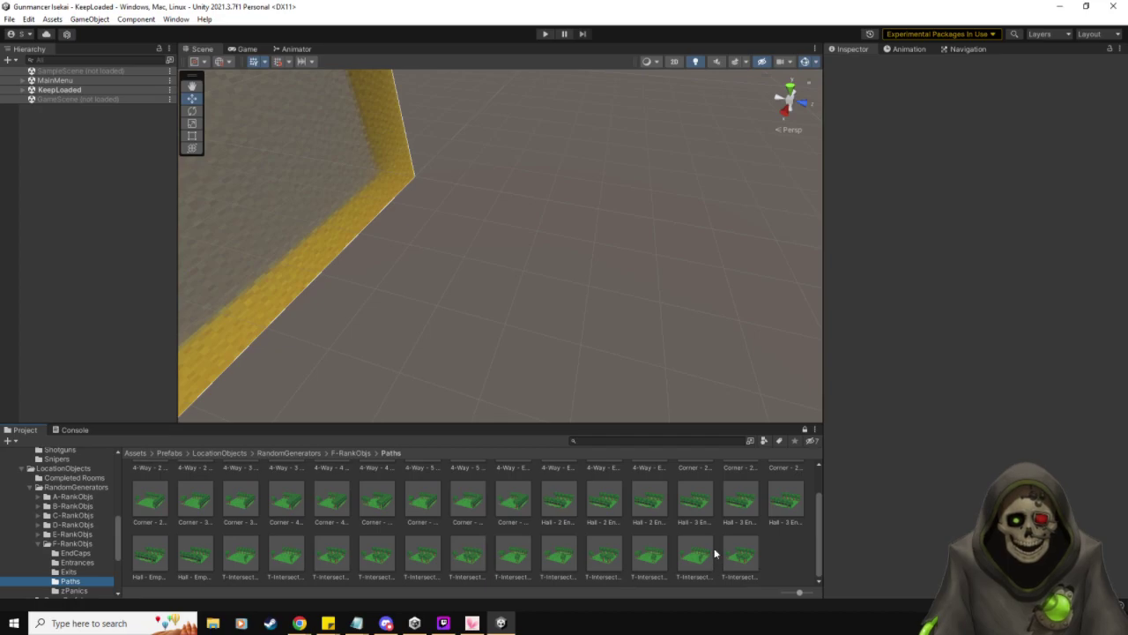
Check the placement directions of the 2-enemy hall prefabs Left-Right 1, Left-Right 2 and Up-Down 1 against their walls.
double_click(561, 501)
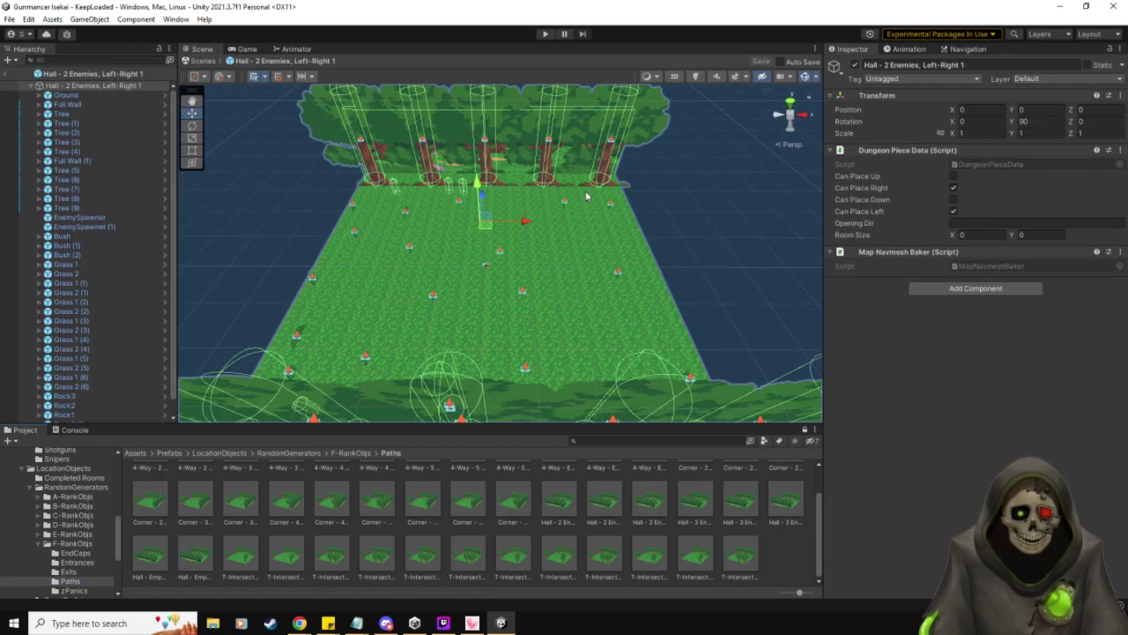
scroll(592, 247, "up", 2)
scroll(591, 247, "down", 3)
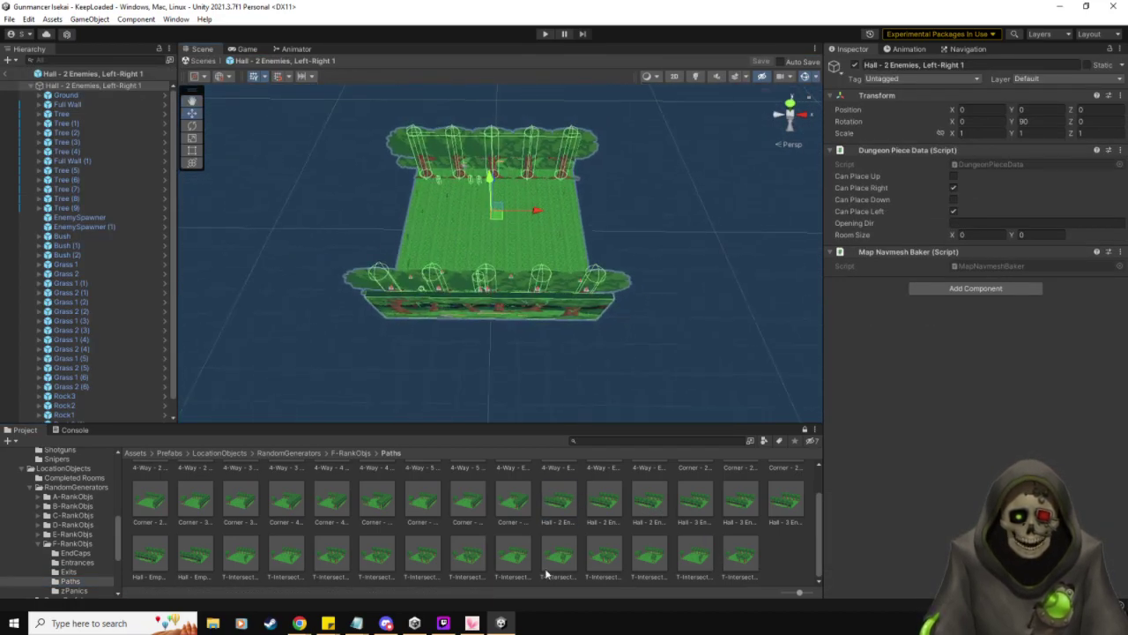
double_click(598, 512)
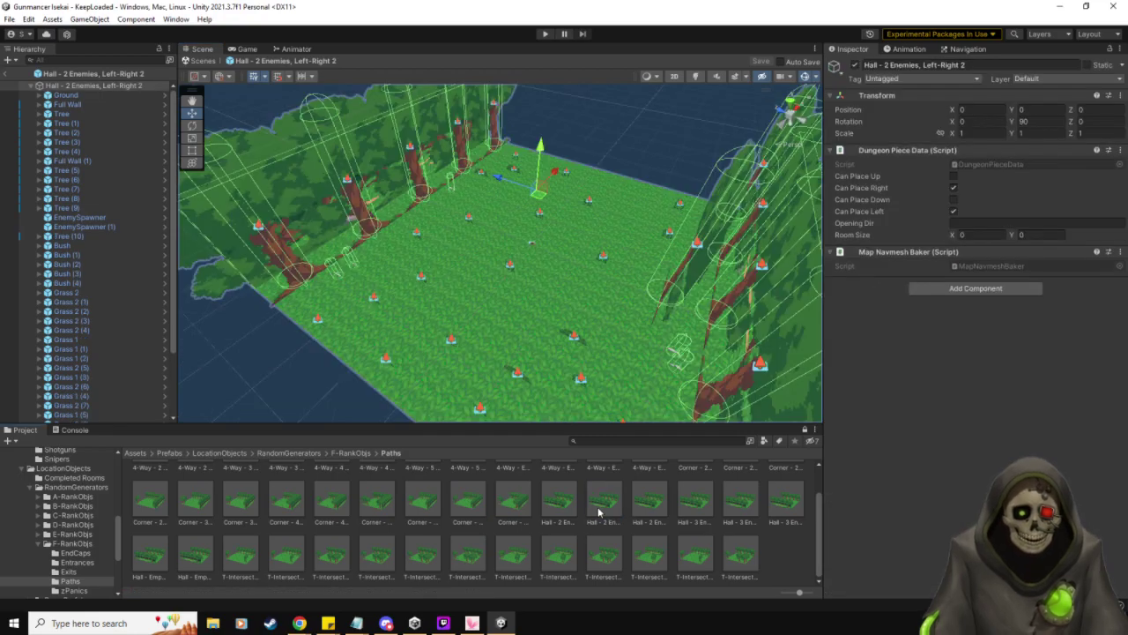
double_click(645, 506)
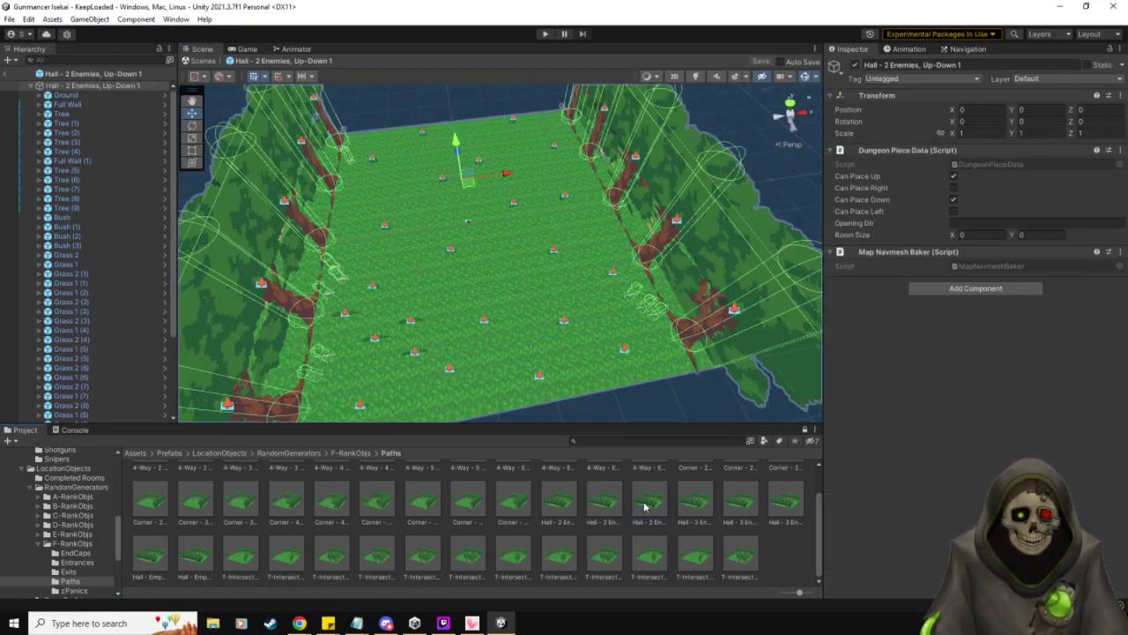
Allow the Hall - 3 Enemies, Left-Right prefab placement only right and left, disabling up and down, and save it.
double_click(701, 500)
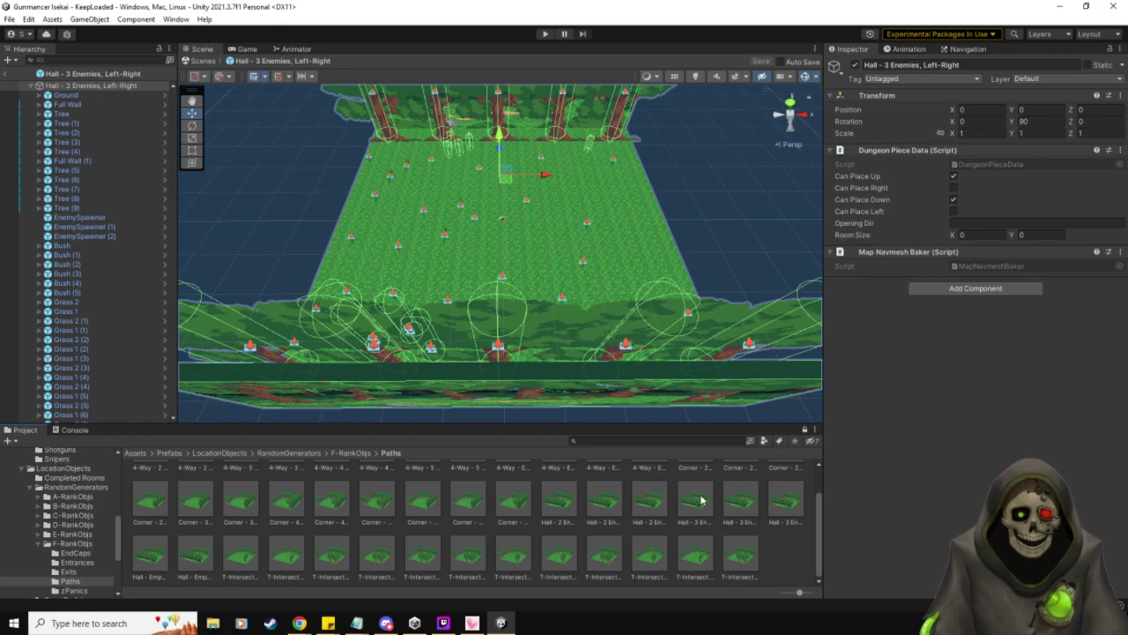
scroll(653, 215, "down", 5)
left_click_drag(653, 215, 653, 195, "alt")
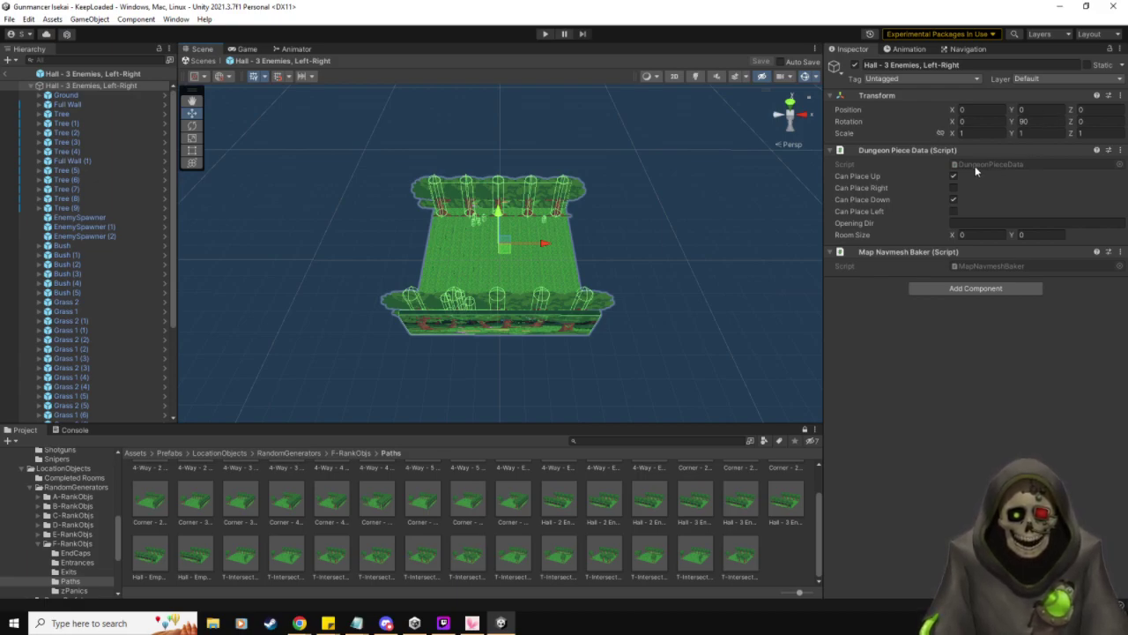
left_click(953, 176)
left_click(953, 188)
left_click(953, 199)
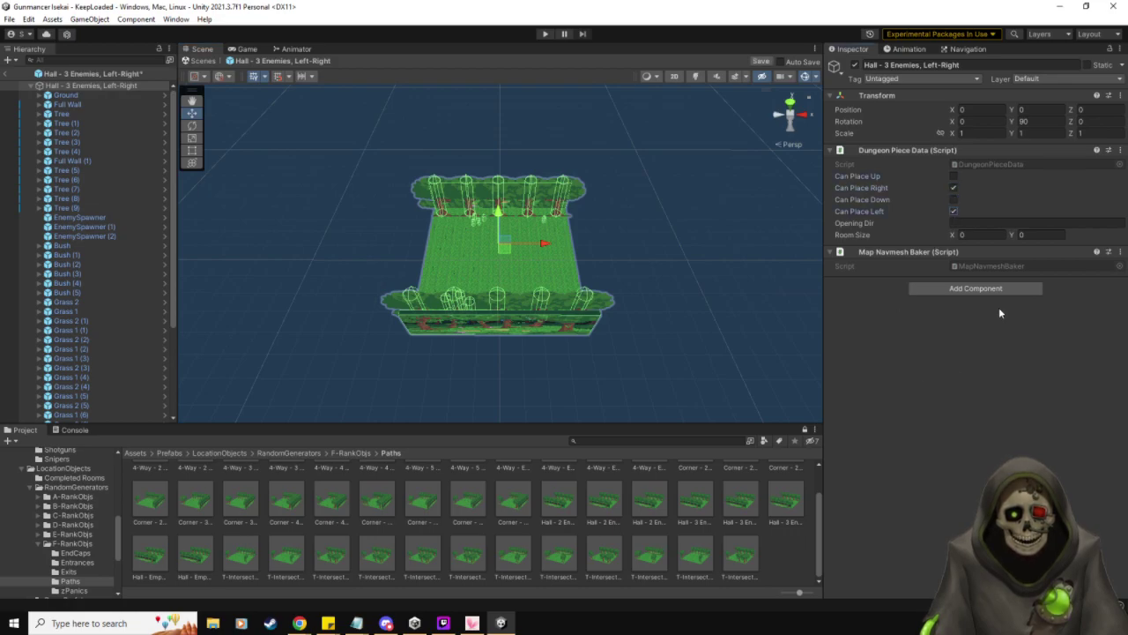
left_click(764, 61)
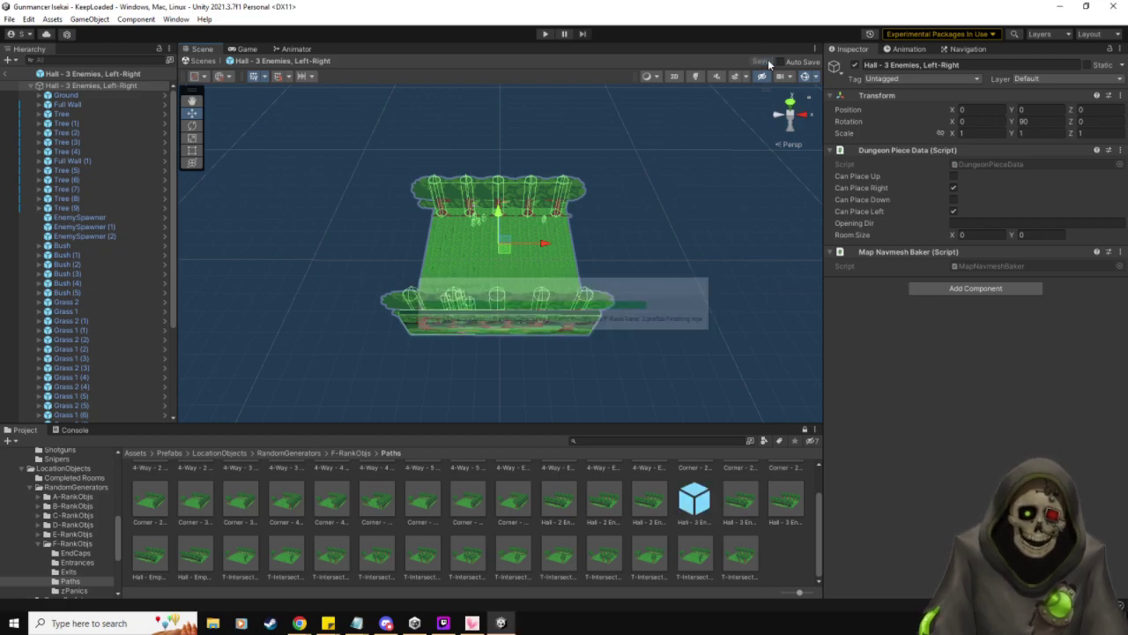
Check the placement directions of the Hall - 3 Enemies, Up-Down 1 prefab and return to the main scenes.
double_click(745, 506)
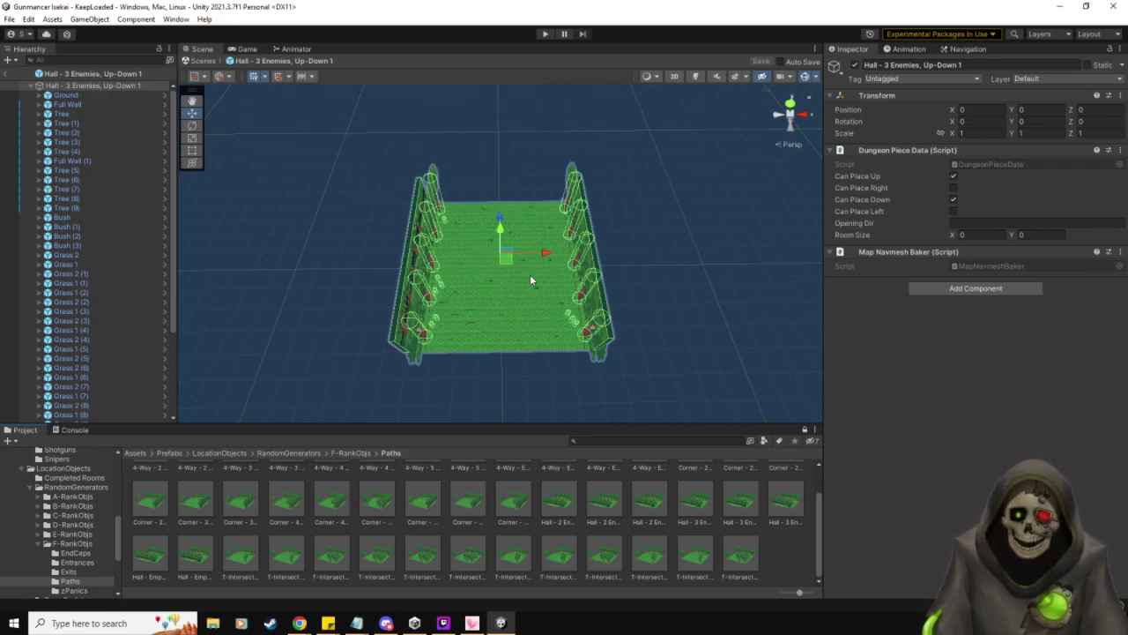
left_click(5, 74)
right_click_drag(655, 257, 353, 144)
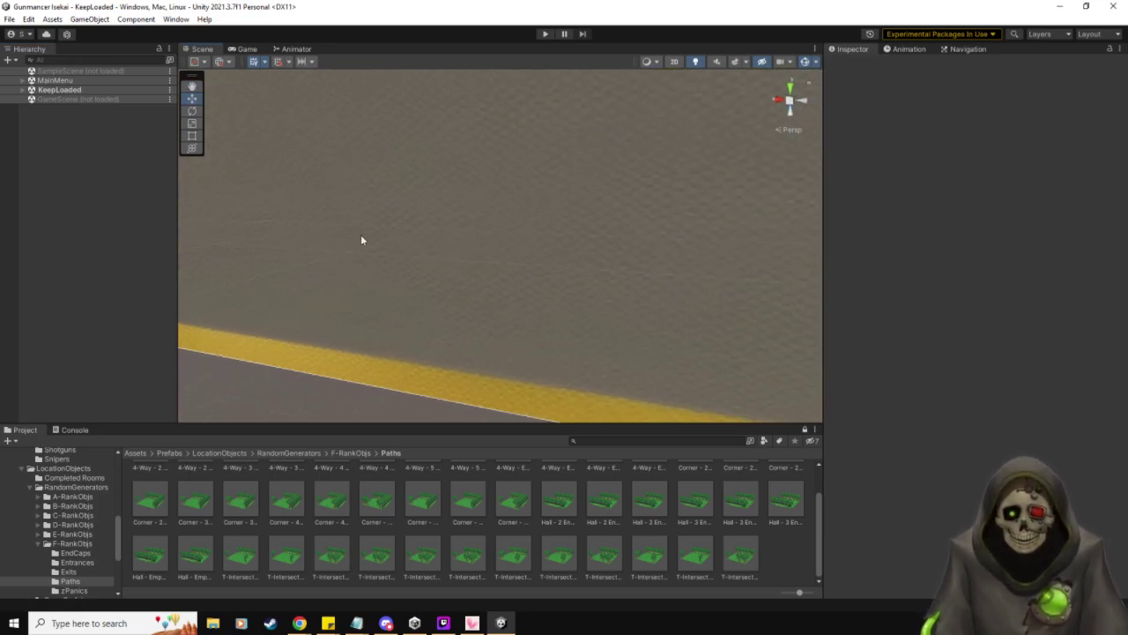
Collapse the F-RankObjs folder and open the Corner - 4 Enemies, Up & Right 2 prefab to examine its walls and openings.
left_click(38, 544)
scroll(75, 527, "down", 3)
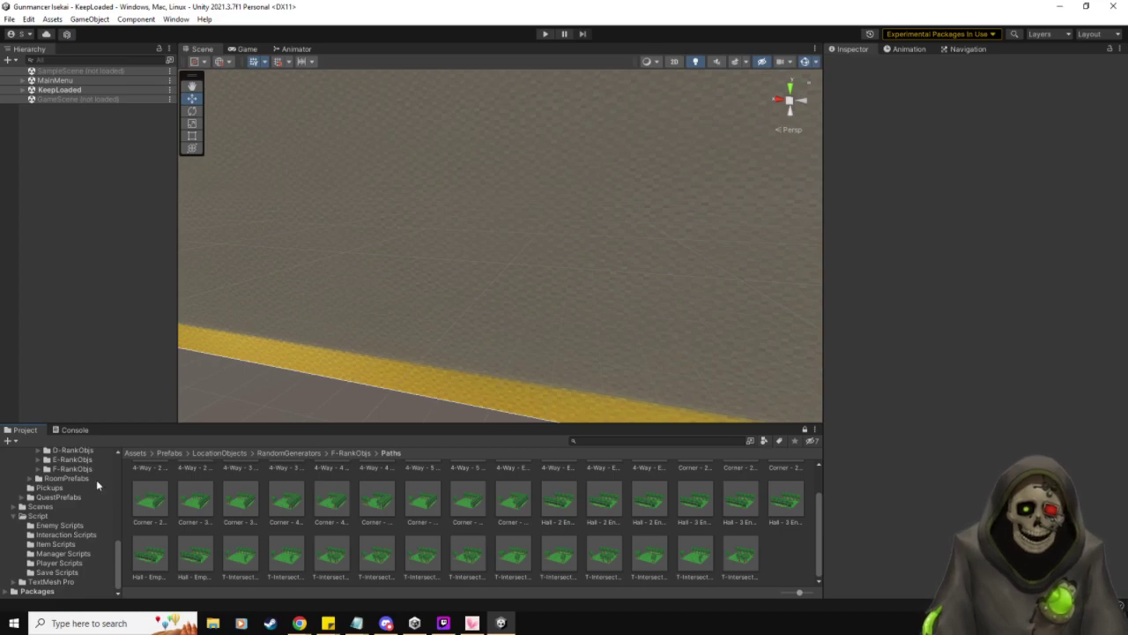
double_click(333, 501)
right_click_drag(548, 335, 639, 344)
key("w")
key("a")
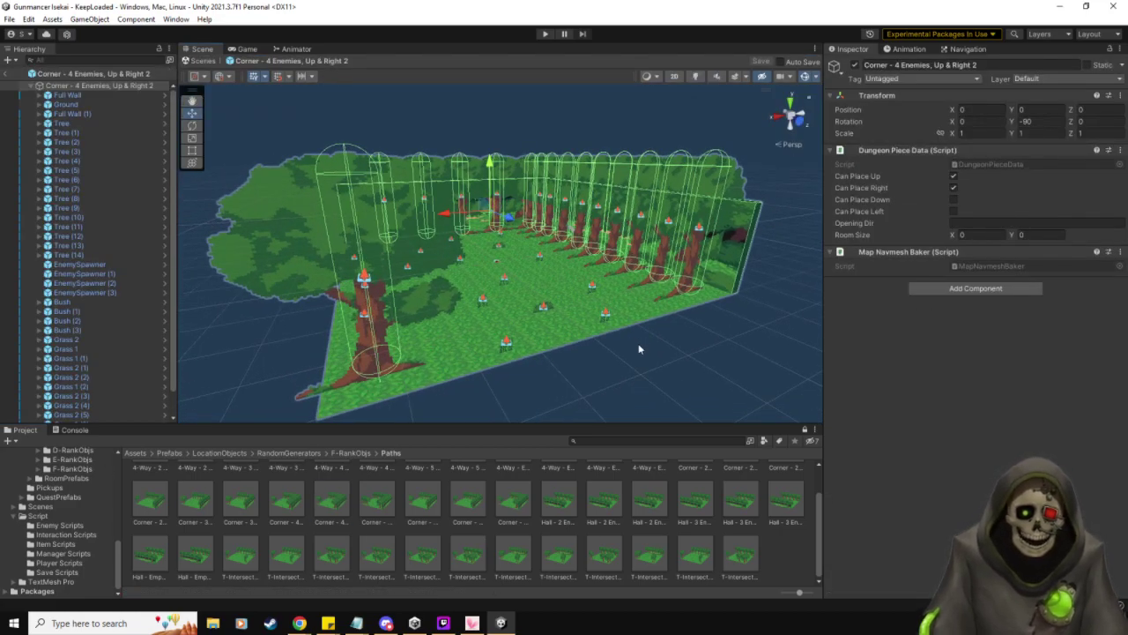